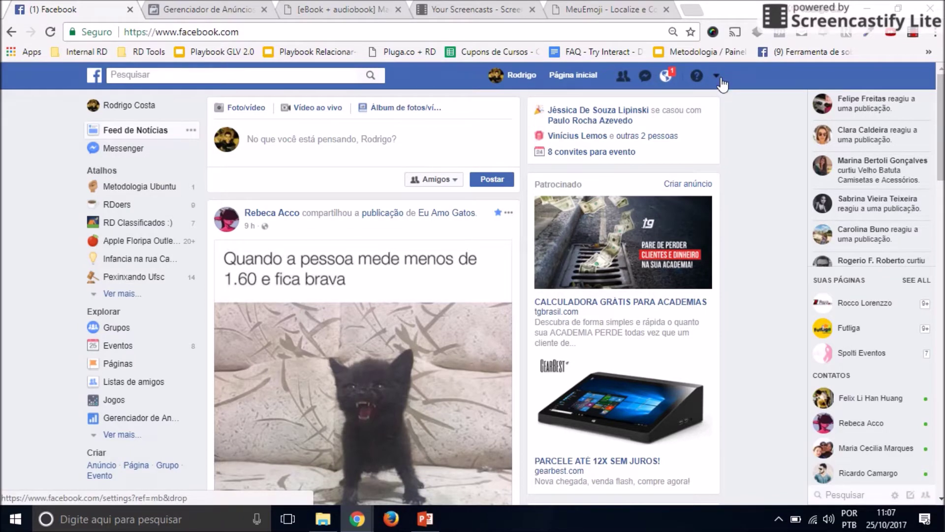
Start creating a new ad and review the marketing objectives offered for the campaign.
{"action": "left_click", "coordinate": [717, 76]}
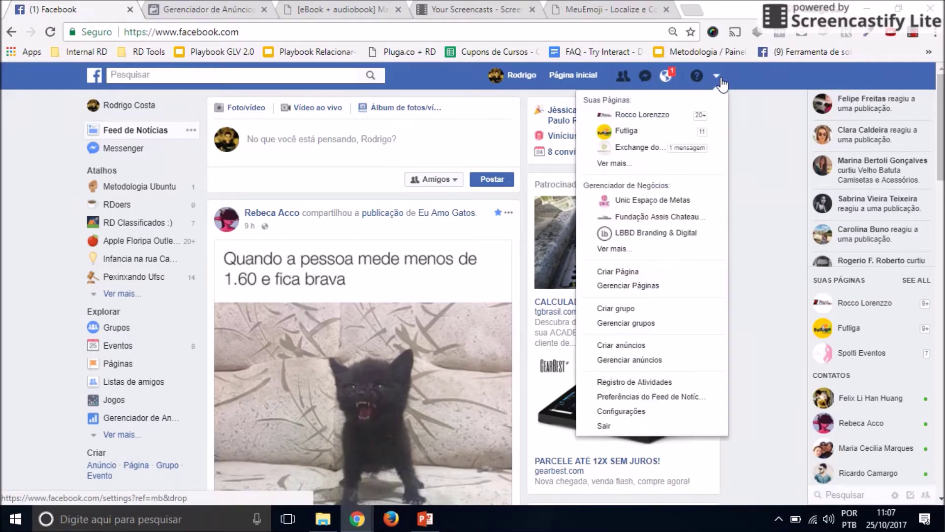
{"action": "left_click", "coordinate": [673, 352]}
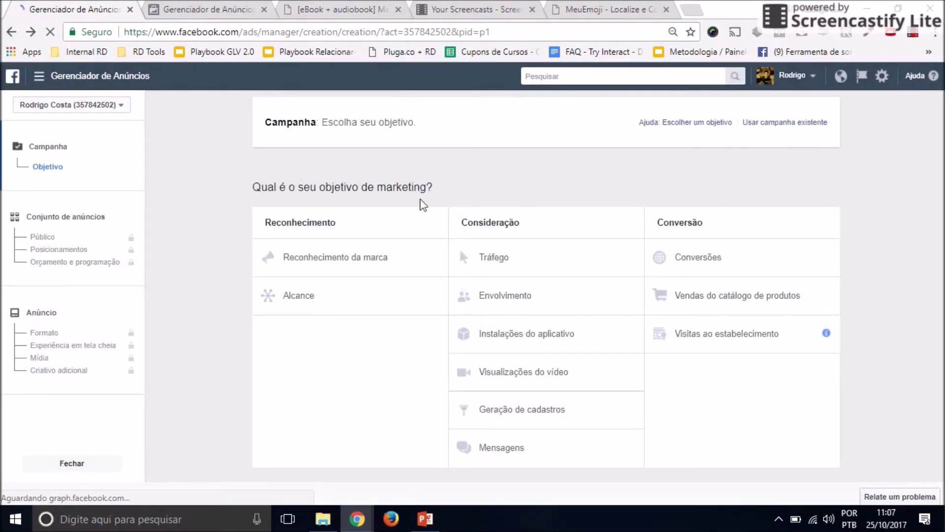
{"action": "left_click_drag", "start_coordinate": [255, 190], "coordinate": [424, 194]}
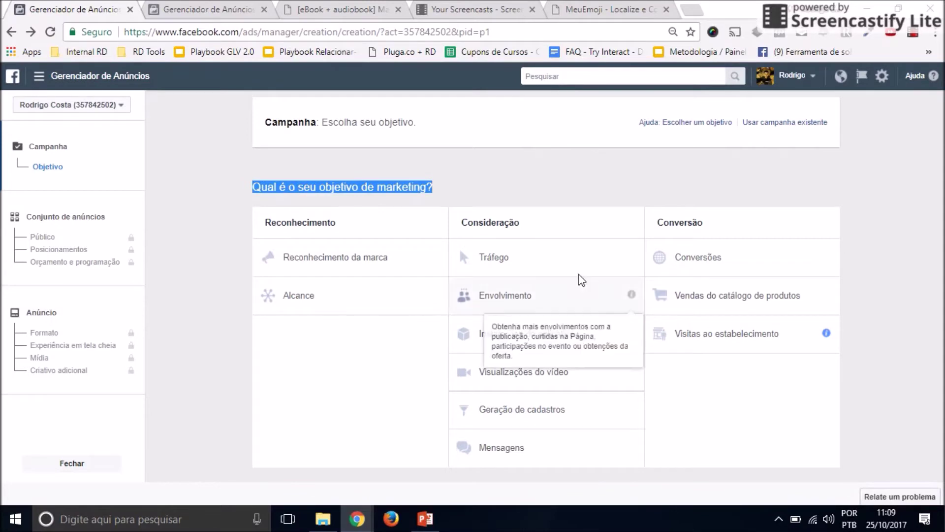
Compare the Tráfego and Geração de cadastros objectives, settling on Tráfego as the campaign objective.
{"action": "left_click", "coordinate": [574, 261]}
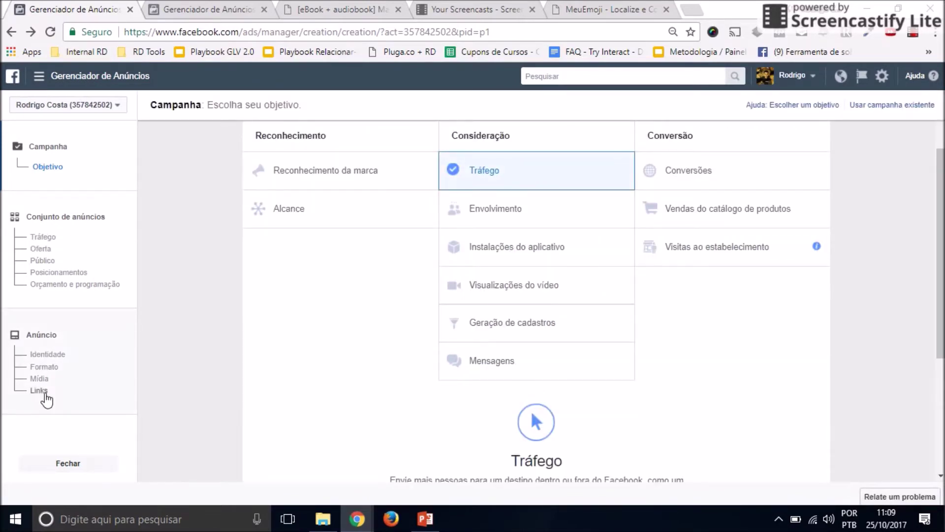
{"action": "left_click", "coordinate": [492, 326]}
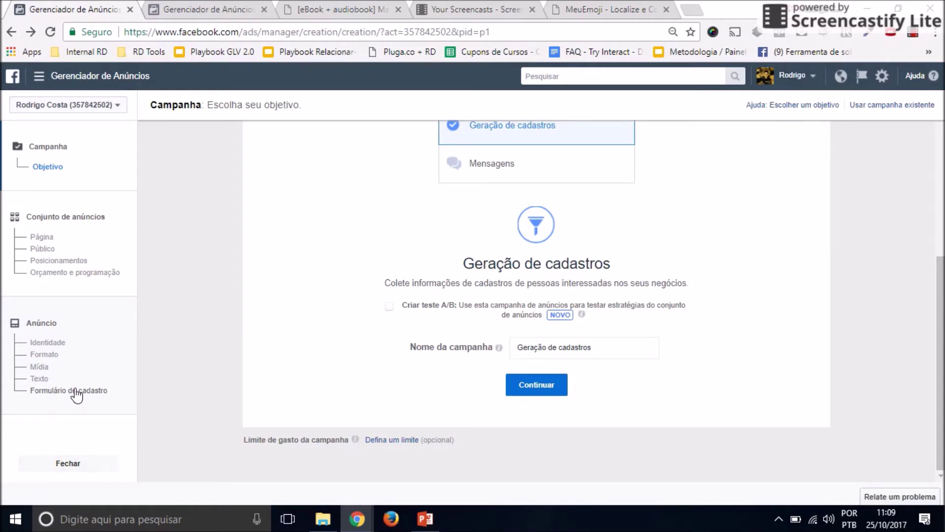
{"action": "scroll", "coordinate": [683, 359], "scroll_direction": "up", "scroll_amount": 5}
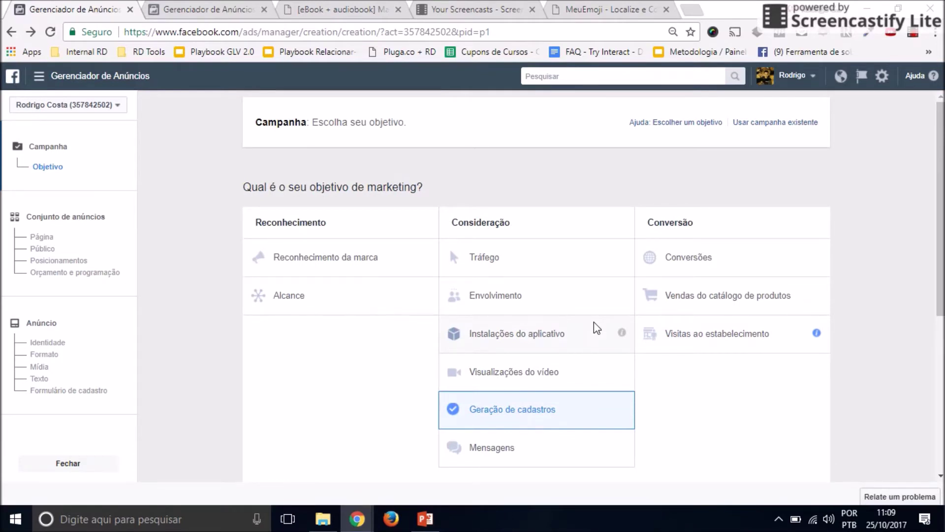
{"action": "left_click", "coordinate": [525, 263]}
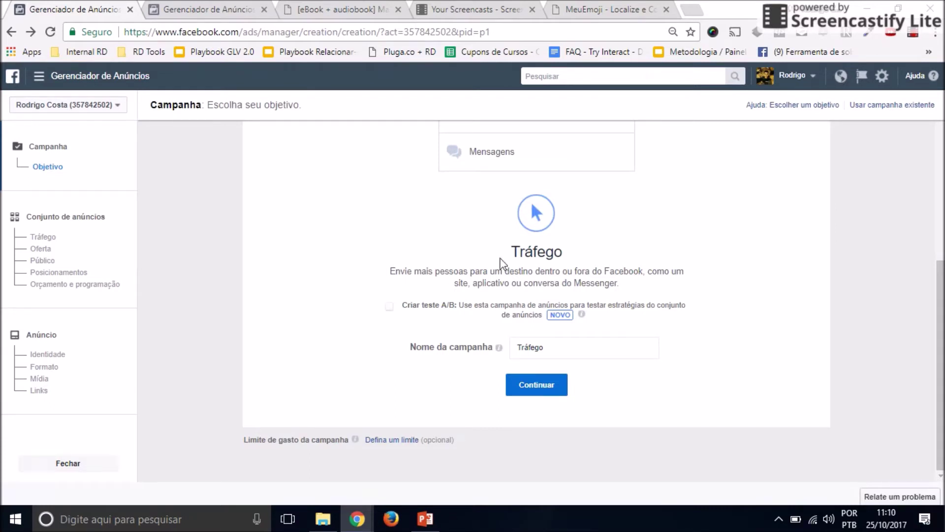
Name the campaign "eBook Marketing para Empreendores" after the eBook landing page and continue to the ad set.
{"action": "left_click", "coordinate": [339, 10]}
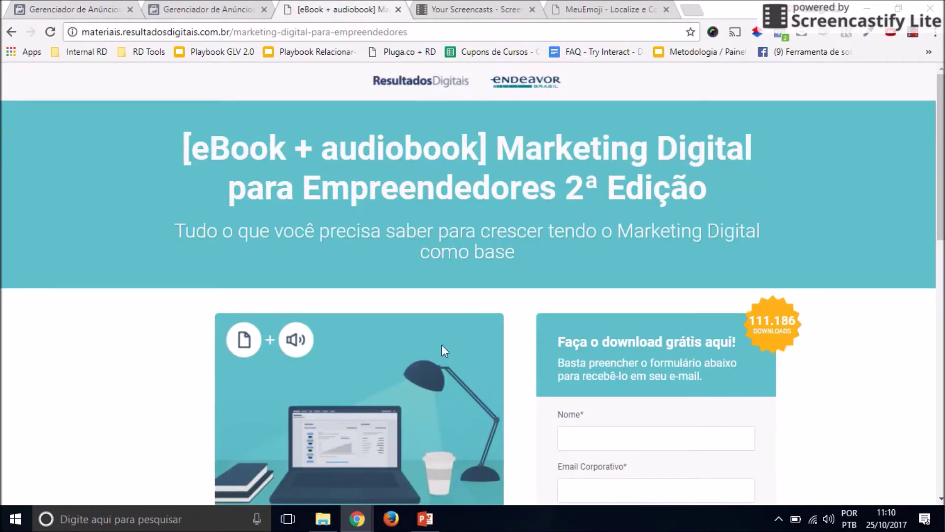
{"action": "scroll", "coordinate": [508, 325], "scroll_direction": "down", "scroll_amount": 5}
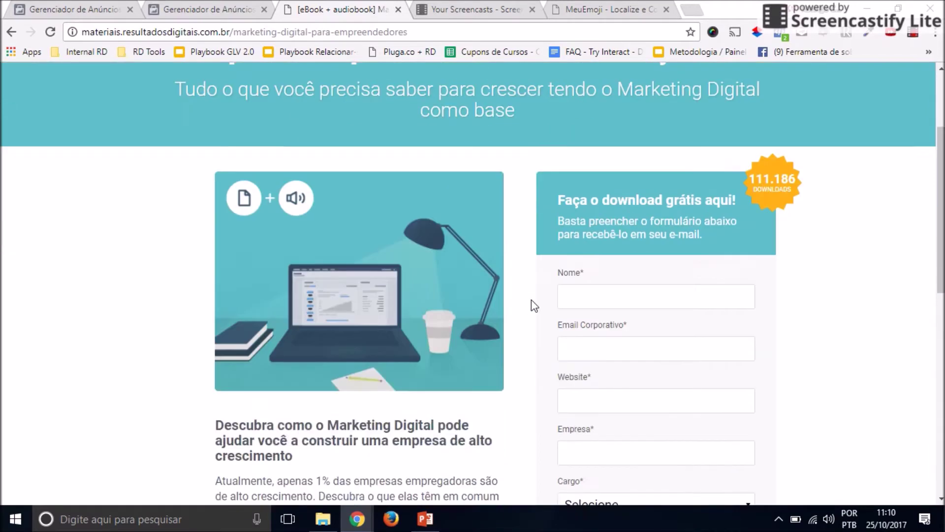
{"action": "left_click", "coordinate": [69, 10]}
{"action": "left_click", "coordinate": [558, 345]}
{"action": "key", "text": "ctrl+a"}
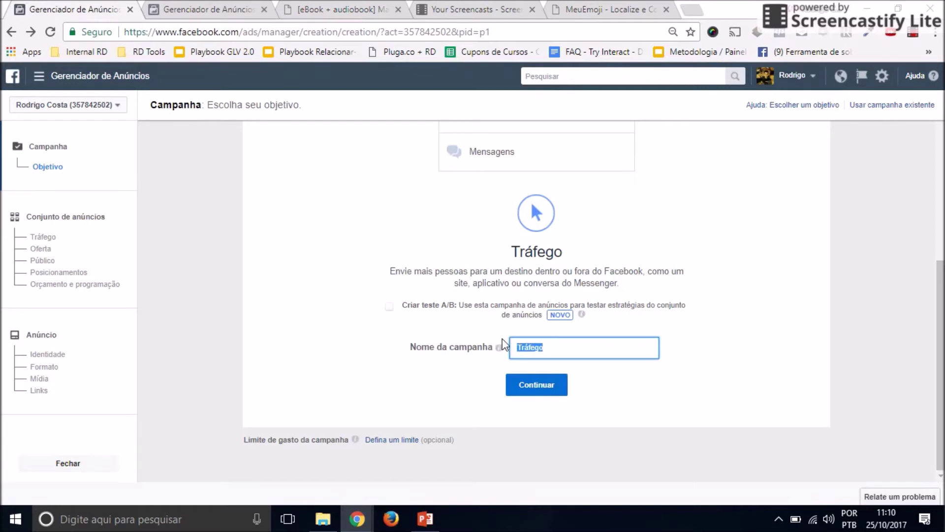
{"action": "type", "text": "eBook Marketing para Empreendores"}
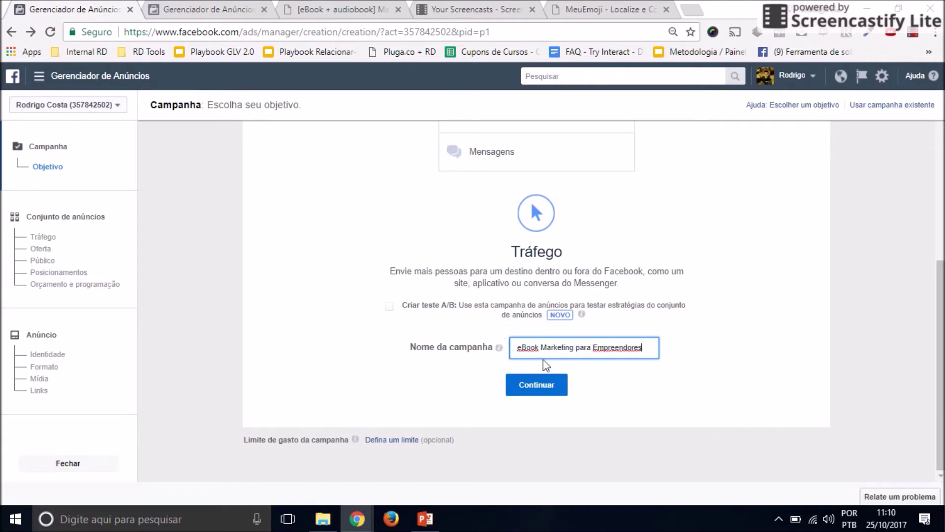
{"action": "left_click", "coordinate": [558, 391]}
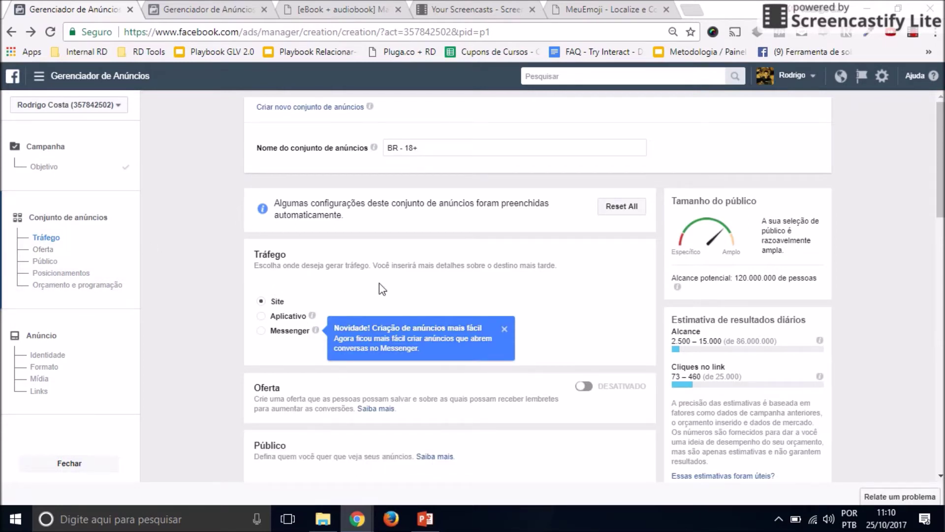
Choose Site as the traffic destination and define a new audience for the ad set.
{"action": "left_click", "coordinate": [275, 302]}
{"action": "scroll", "coordinate": [528, 219], "scroll_direction": "down", "scroll_amount": 5}
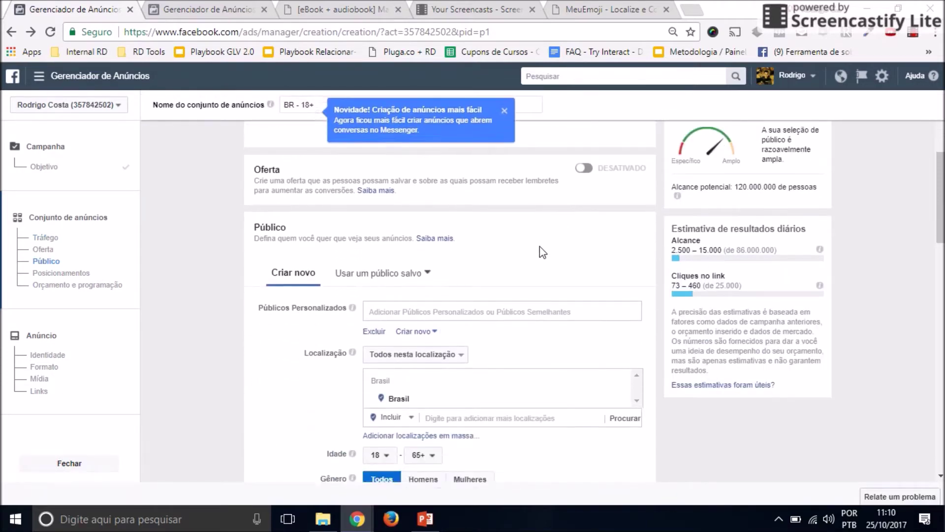
{"action": "scroll", "coordinate": [540, 246], "scroll_direction": "down", "scroll_amount": 2}
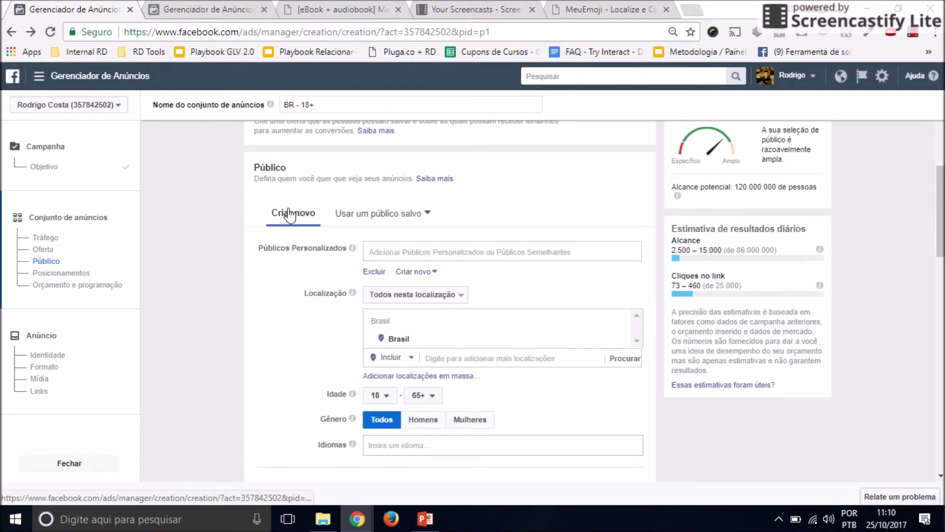
{"action": "left_click", "coordinate": [315, 215]}
{"action": "left_click_drag", "start_coordinate": [263, 251], "coordinate": [340, 252]}
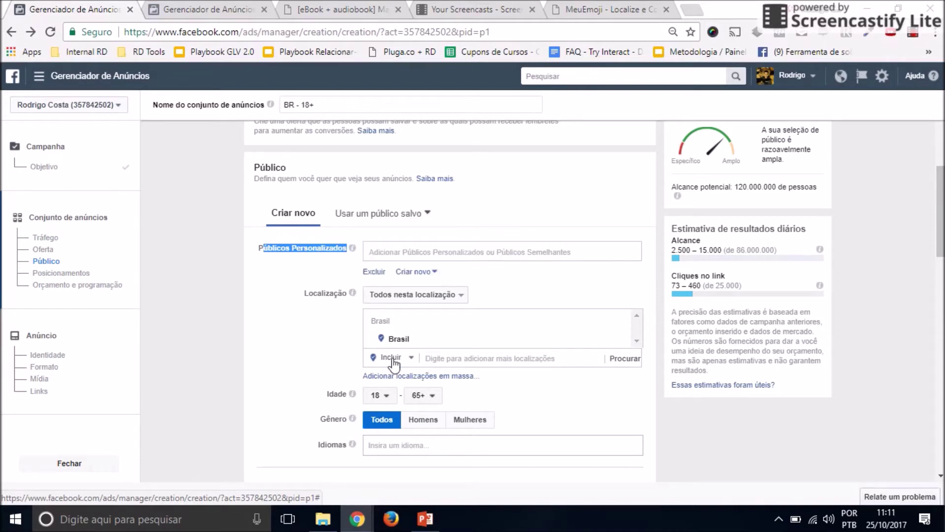
Set the audience's age range to 20 to 60.
{"action": "scroll", "coordinate": [396, 341], "scroll_direction": "down", "scroll_amount": 1}
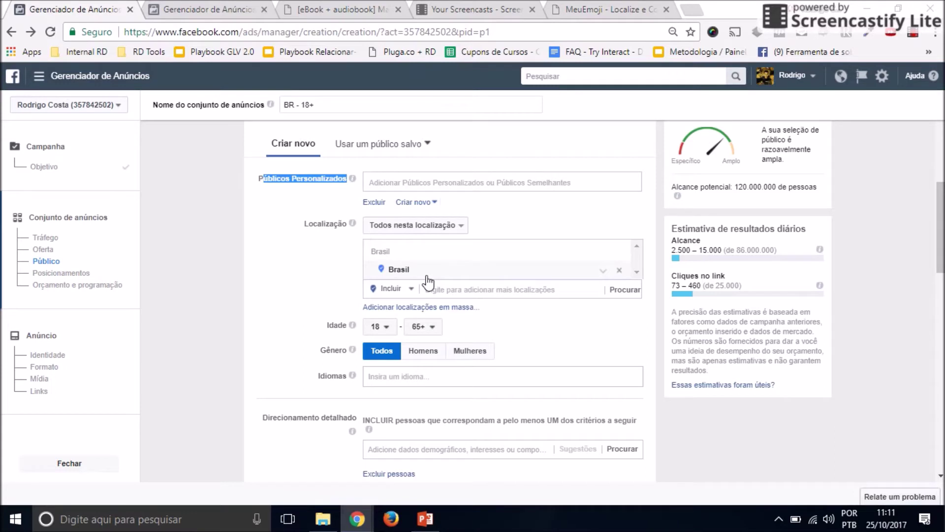
{"action": "left_click", "coordinate": [387, 326]}
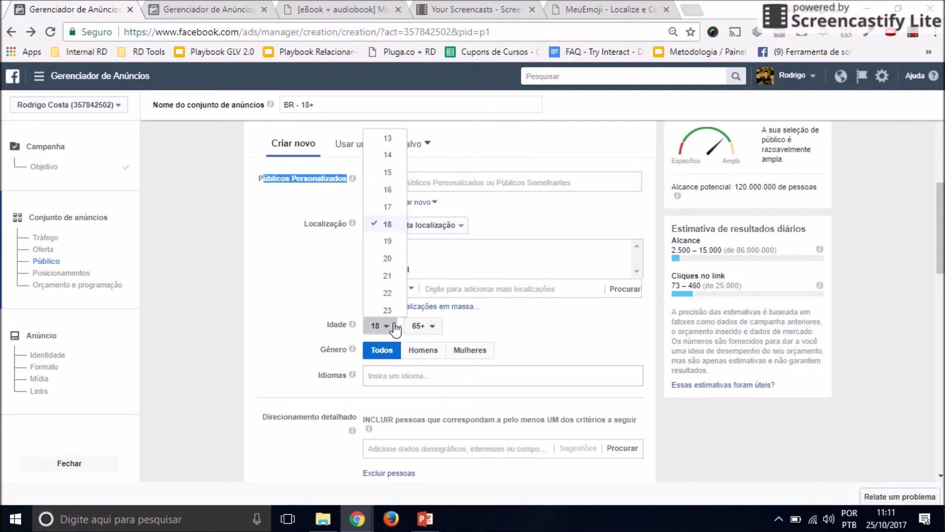
{"action": "left_click", "coordinate": [387, 258]}
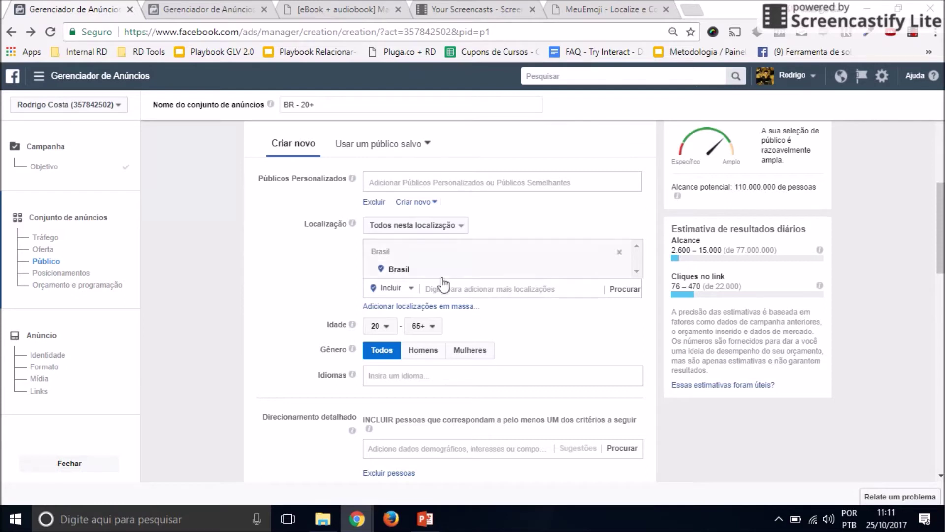
{"action": "left_click", "coordinate": [429, 326]}
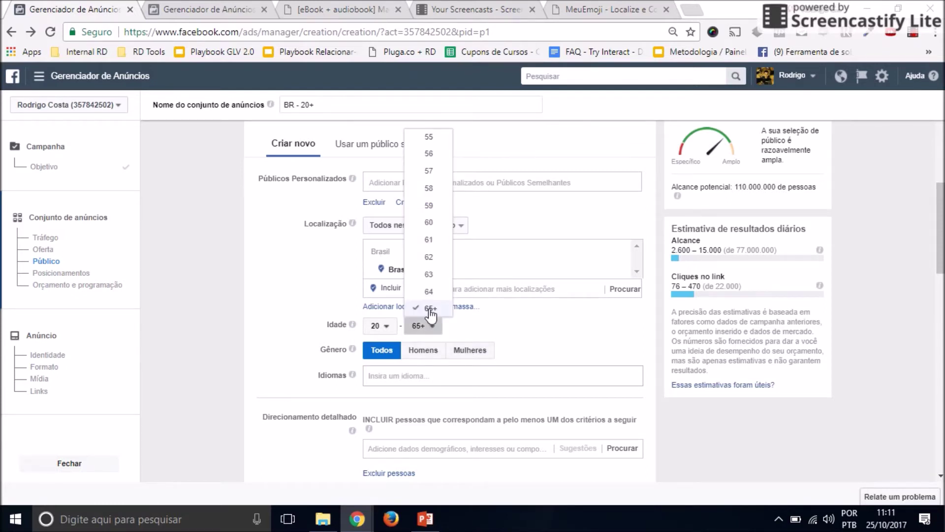
{"action": "left_click", "coordinate": [430, 225]}
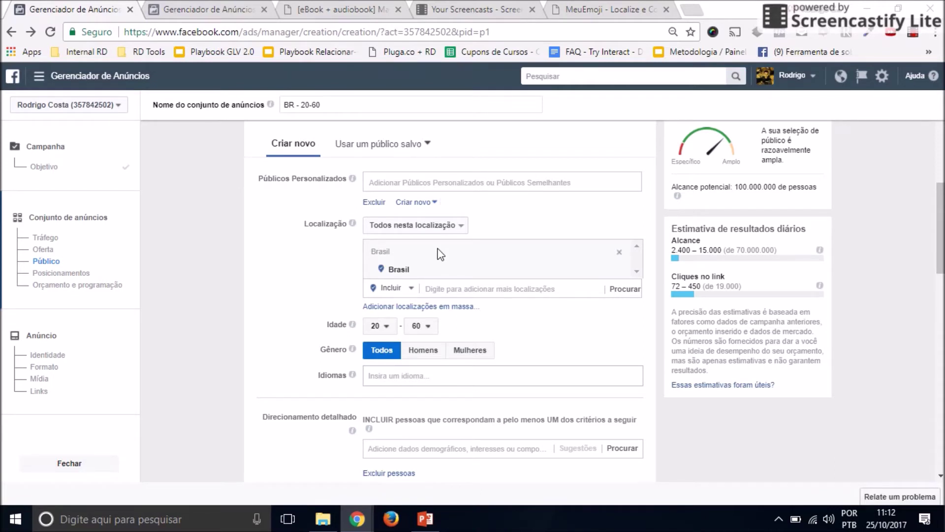
Add Português (Brasil) and Inglês (Todos) as the audience's languages.
{"action": "left_click", "coordinate": [432, 376]}
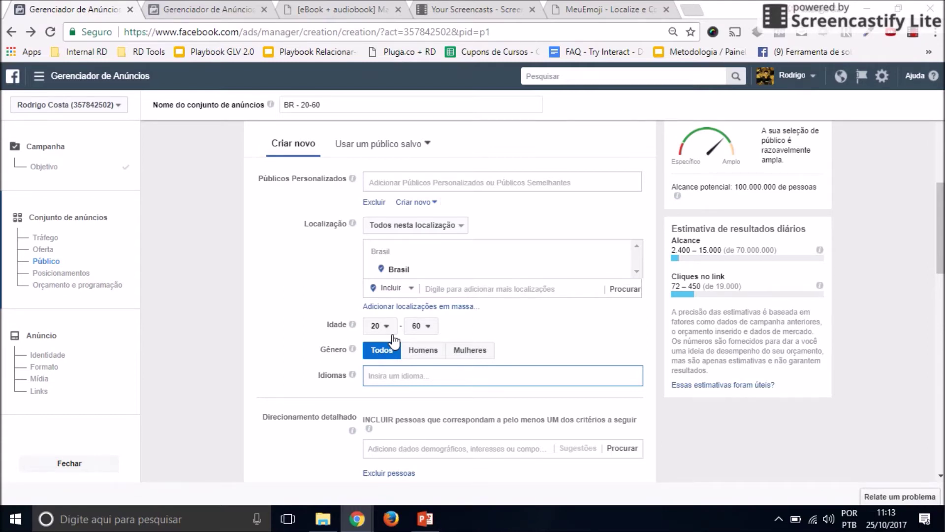
{"action": "type", "text": "Porgu"}
{"action": "key", "text": "BackSpace"}
{"action": "key", "text": "BackSpace"}
{"action": "type", "text": "tu"}
{"action": "key", "text": "Return"}
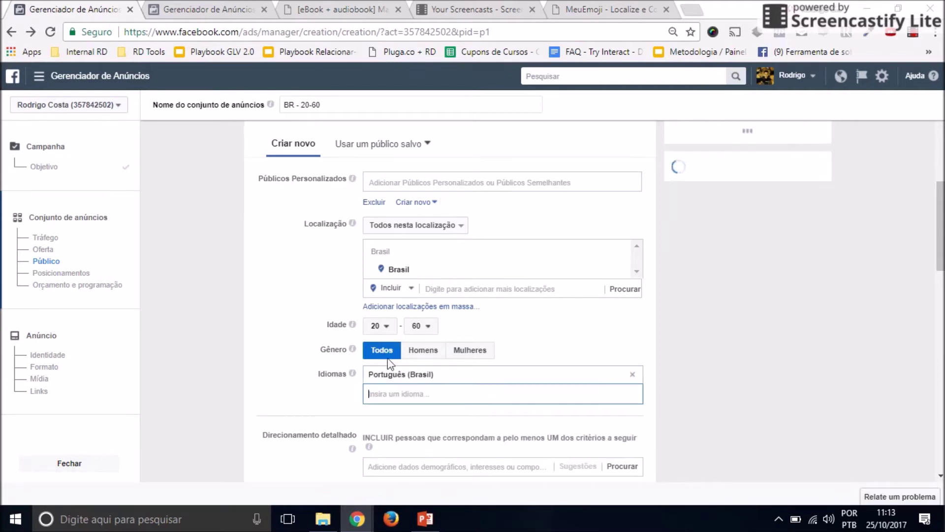
{"action": "type", "text": "ingl"}
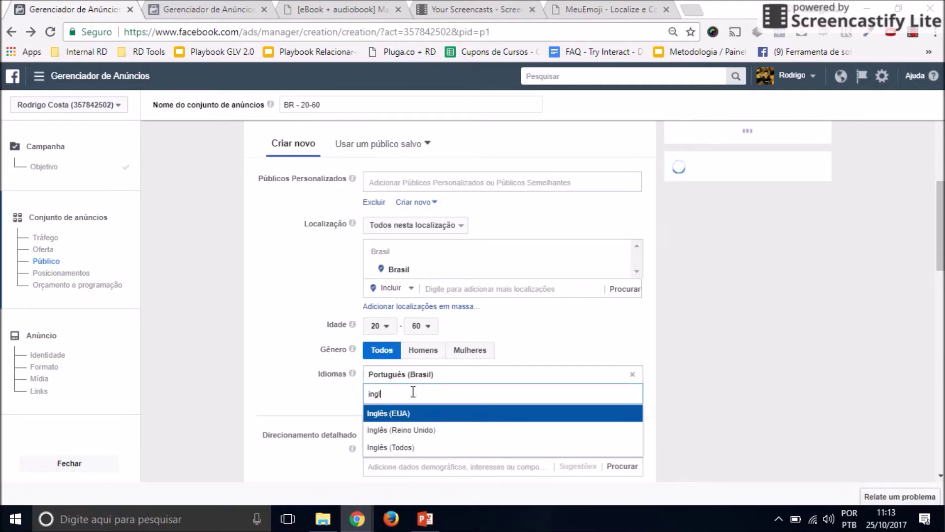
{"action": "left_click", "coordinate": [414, 448]}
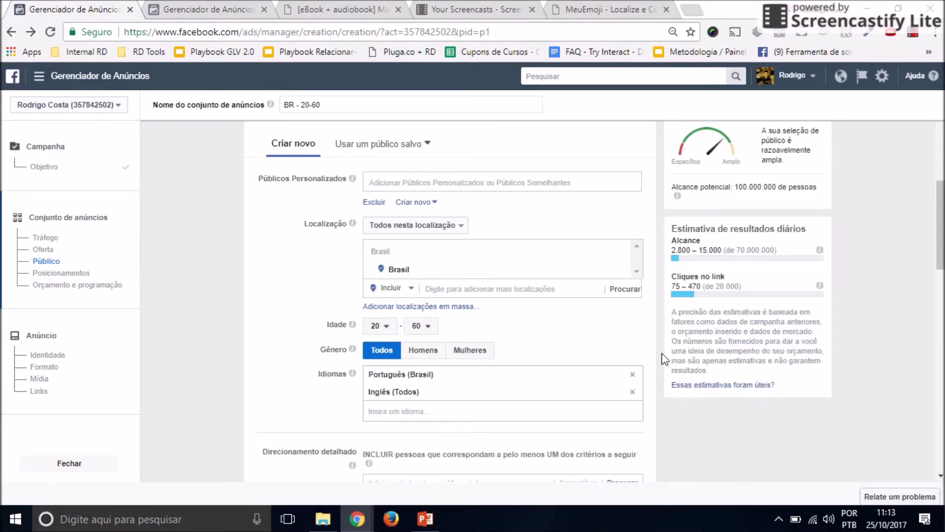
Include people interested in Marketing digital in the audience's detailed targeting.
{"action": "scroll", "coordinate": [561, 267], "scroll_direction": "down", "scroll_amount": 4}
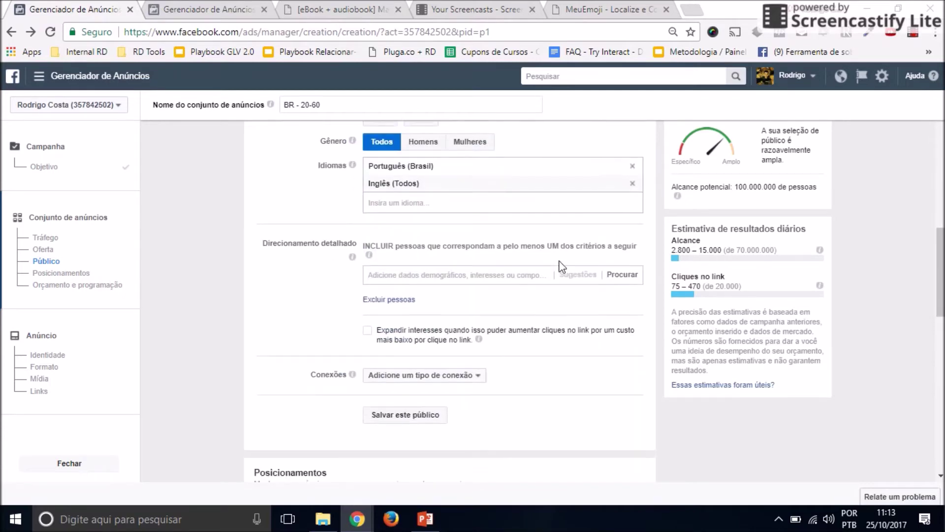
{"action": "left_click_drag", "start_coordinate": [262, 243], "coordinate": [355, 240]}
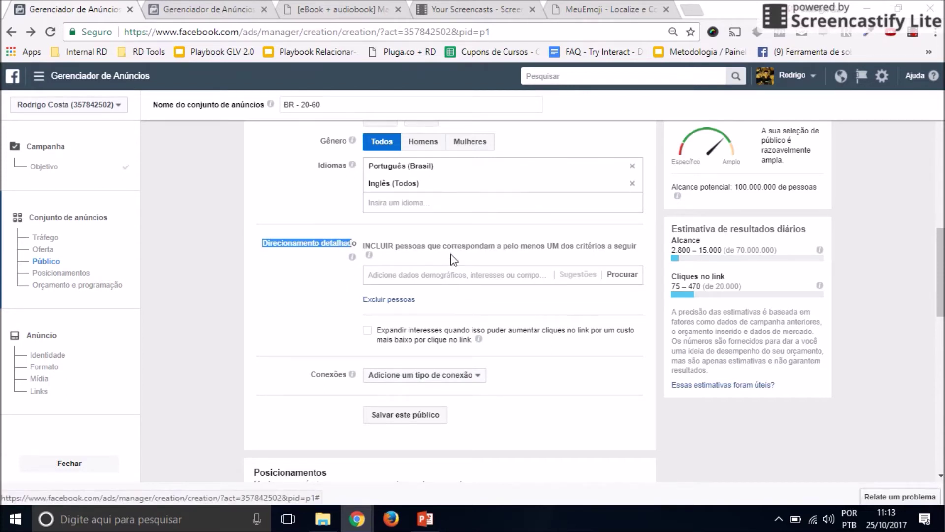
{"action": "left_click_drag", "start_coordinate": [364, 245], "coordinate": [389, 245]}
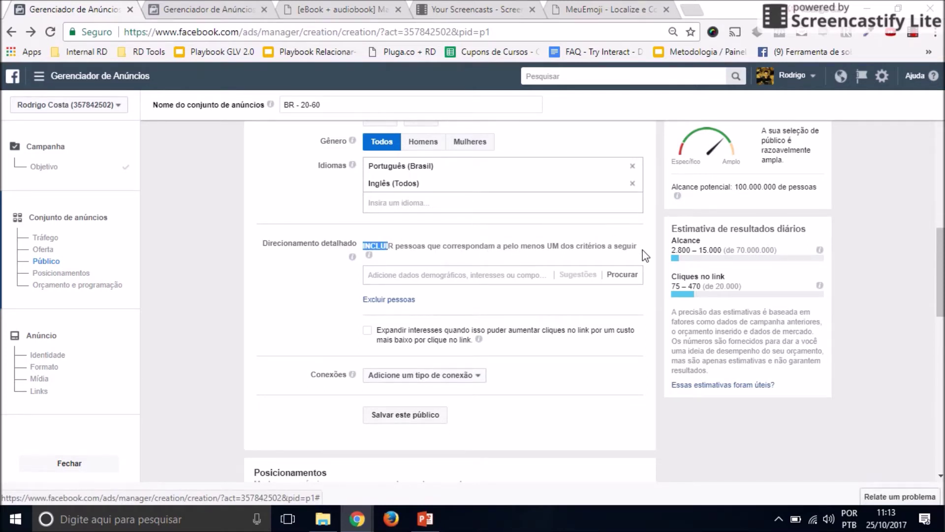
{"action": "left_click", "coordinate": [502, 274]}
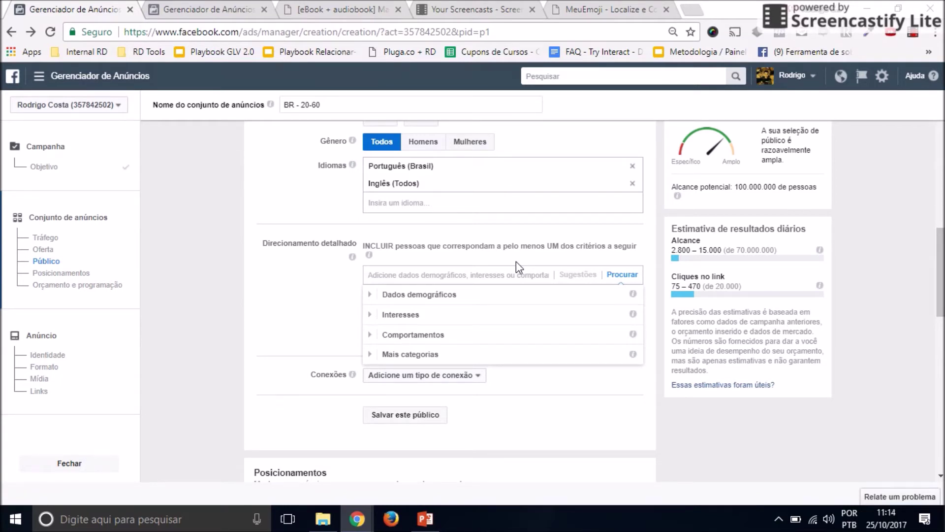
{"action": "type", "text": "Marketin"}
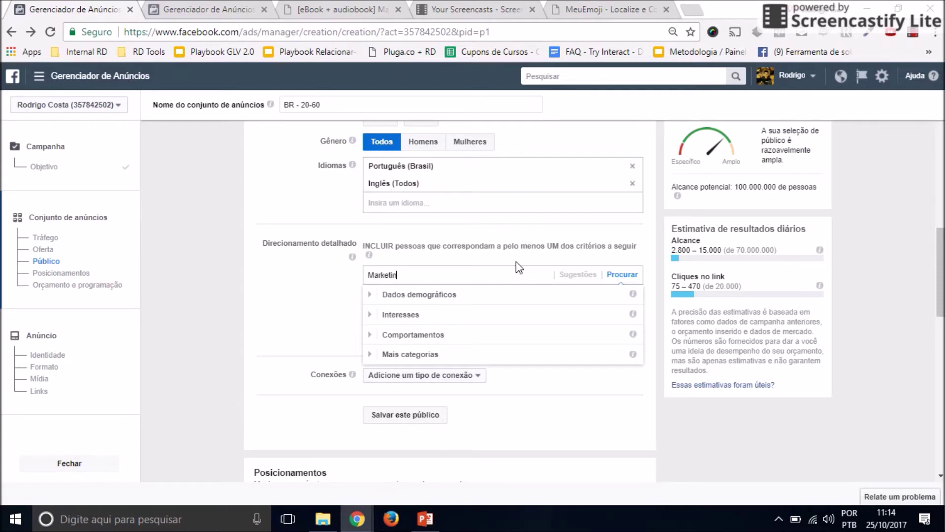
{"action": "type", "text": "g Digital"}
{"action": "left_click", "coordinate": [463, 296]}
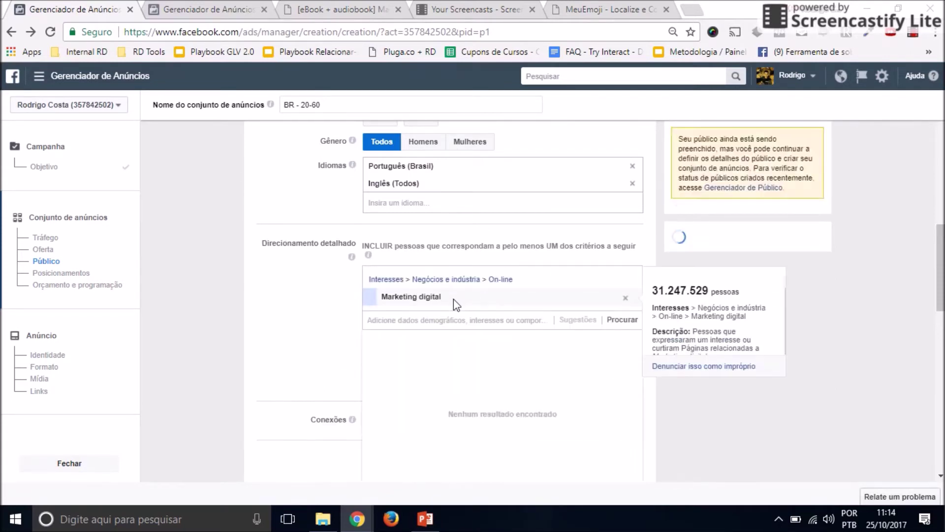
Add Empreendedorismo as another detailed-targeting interest and review the audience's potential reach.
{"action": "type", "text": "Empreendor"}
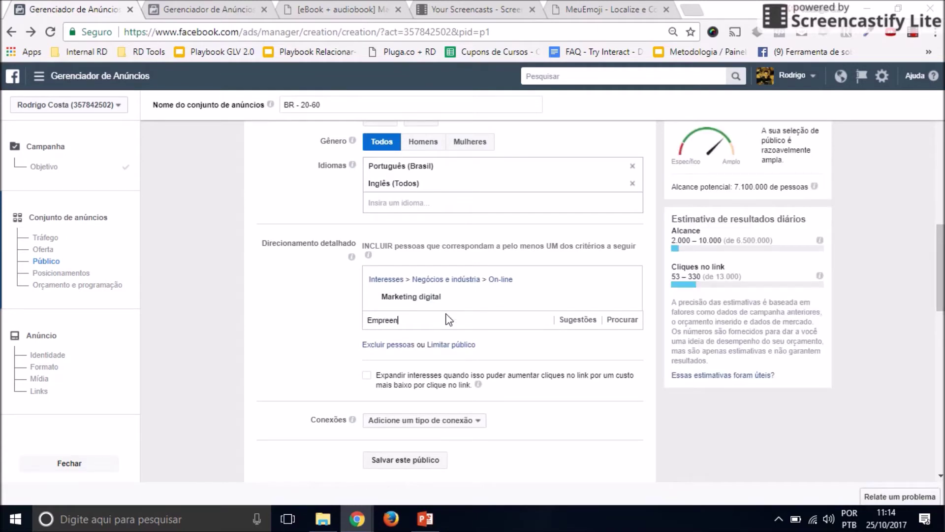
{"action": "key", "text": "BackSpace"}
{"action": "type", "text": "ed"}
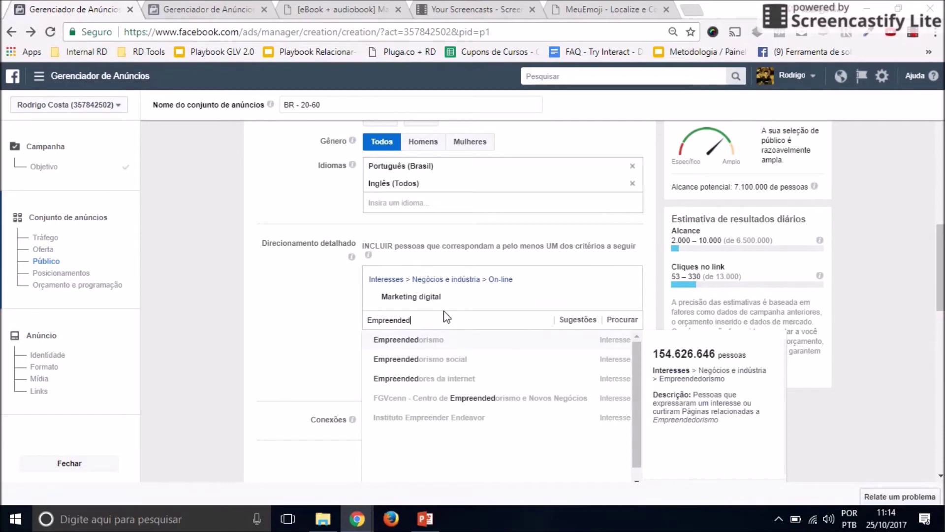
{"action": "left_click", "coordinate": [437, 340]}
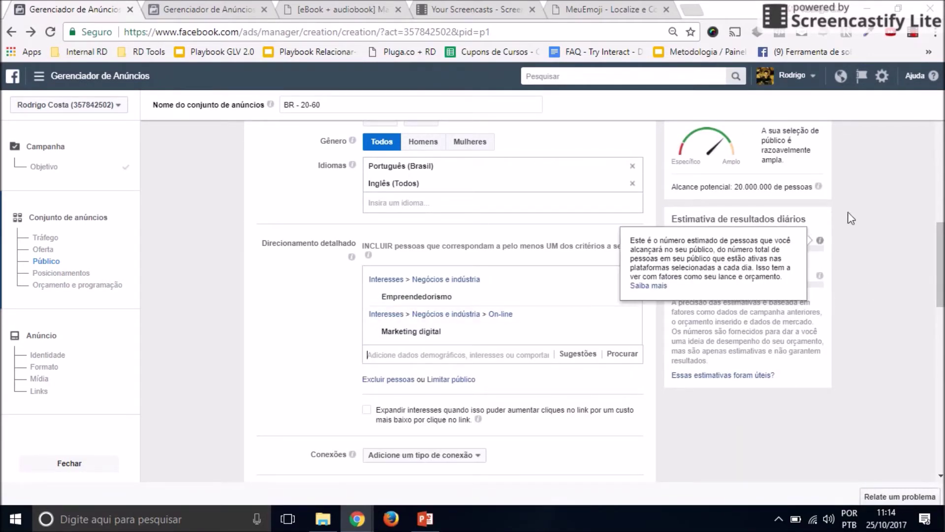
{"action": "scroll", "coordinate": [919, 245], "scroll_direction": "up", "scroll_amount": 3}
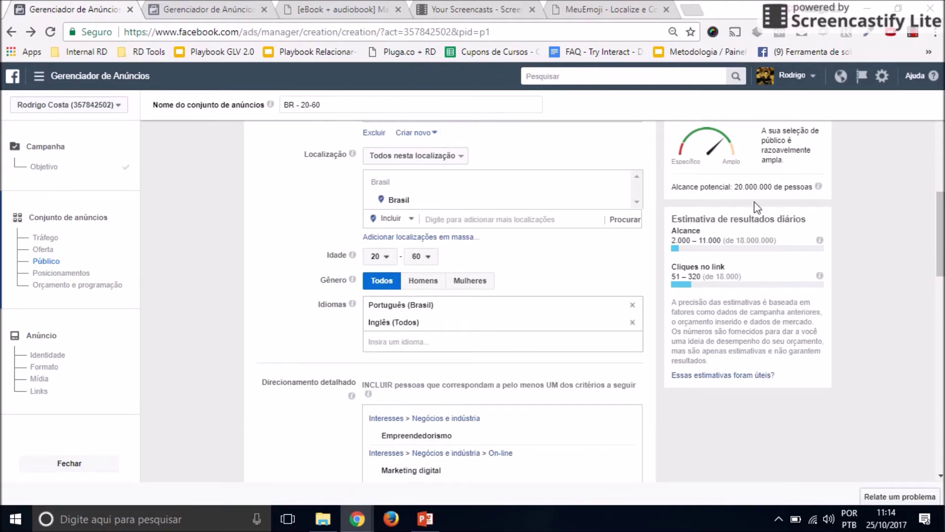
{"action": "left_click_drag", "start_coordinate": [736, 187], "coordinate": [768, 187]}
{"action": "left_click", "coordinate": [330, 390]}
{"action": "mouse_move", "coordinate": [353, 397]}
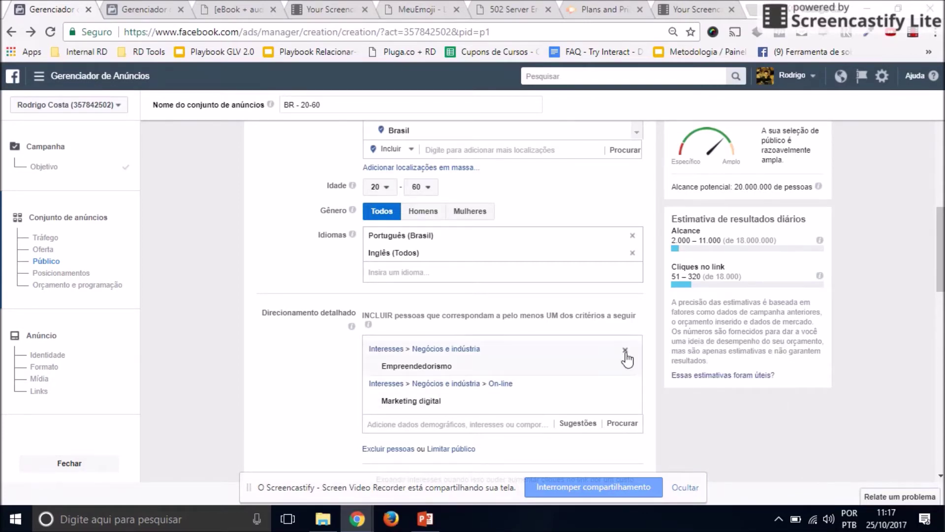
Replace the Empreendedorismo and Marketing digital interests in the detailed targeting with Resultados Digitais.
{"action": "left_click", "coordinate": [626, 350]}
{"action": "left_click", "coordinate": [625, 350]}
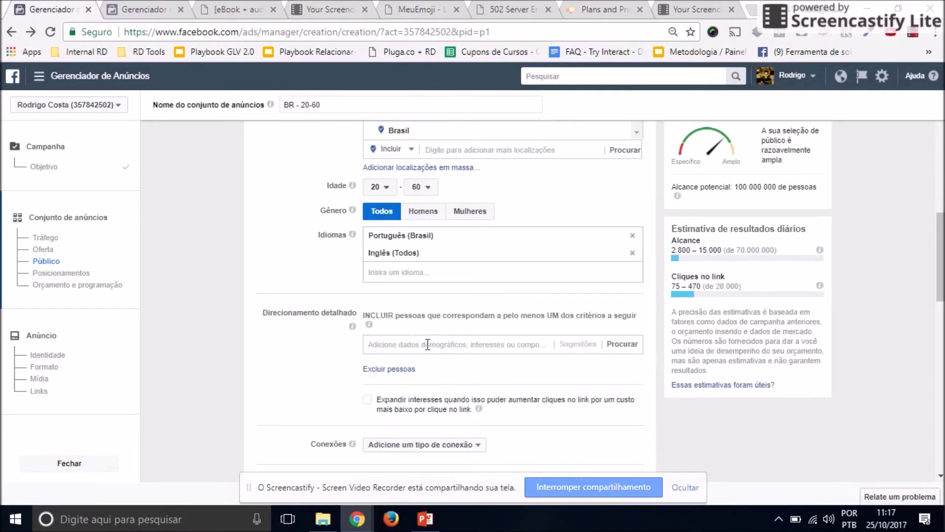
{"action": "left_click", "coordinate": [461, 346]}
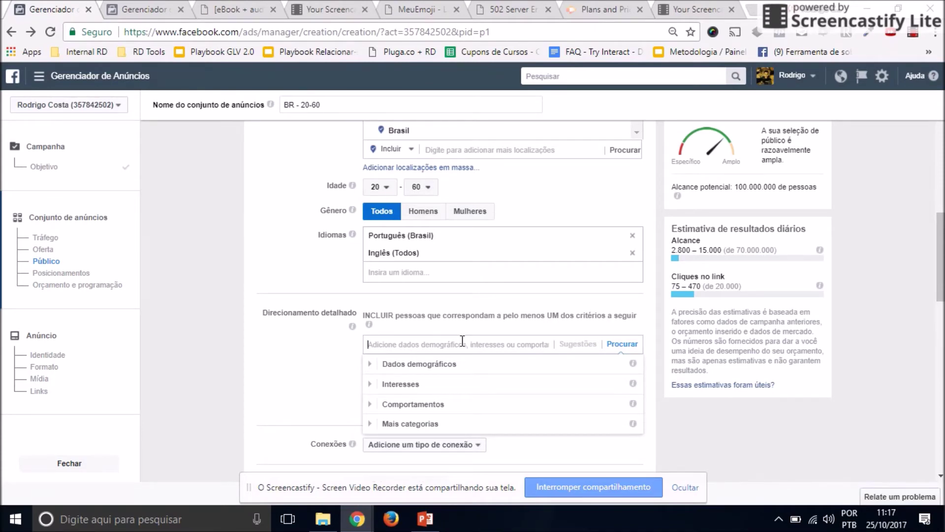
{"action": "type", "text": "Resultados"}
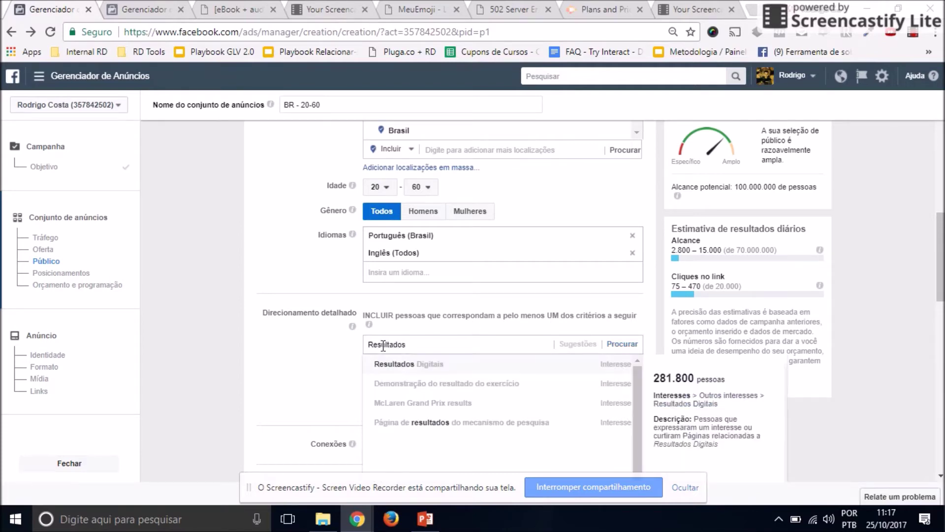
{"action": "left_click", "coordinate": [410, 368]}
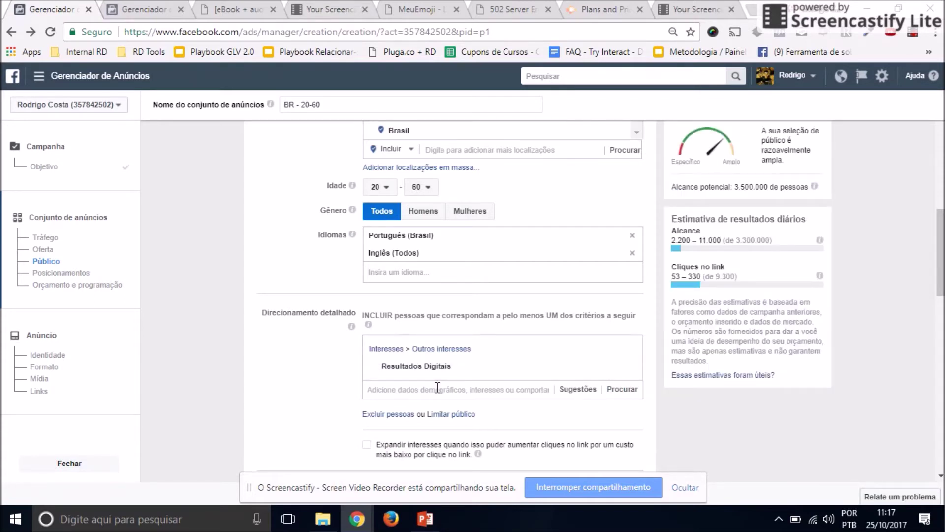
Add MailChimp and the suggested Viver de Blog as interests in the audience's detailed targeting.
{"action": "type", "text": "ma"}
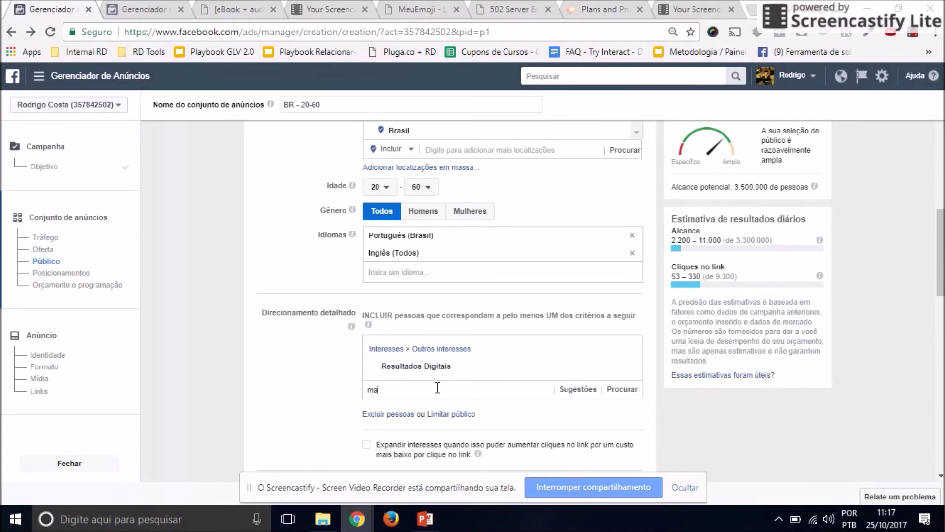
{"action": "type", "text": "ildhim"}
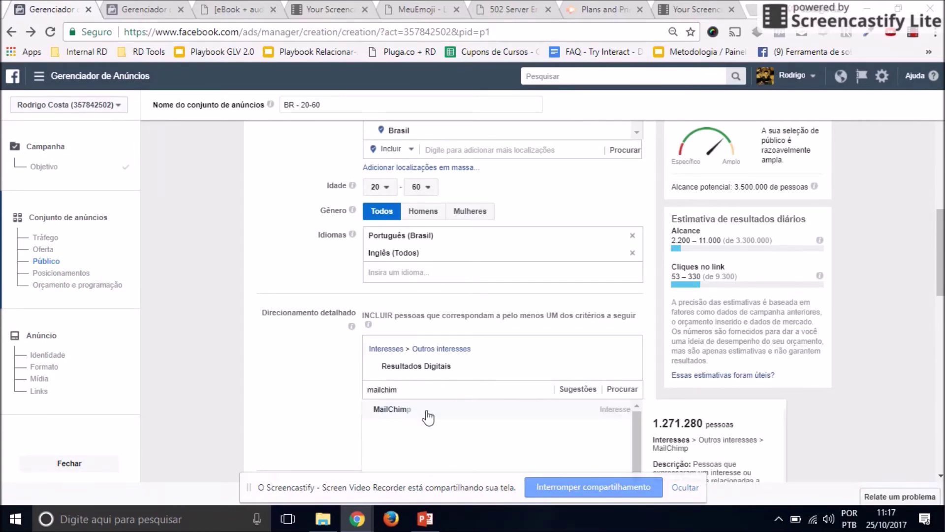
{"action": "left_click", "coordinate": [426, 412]}
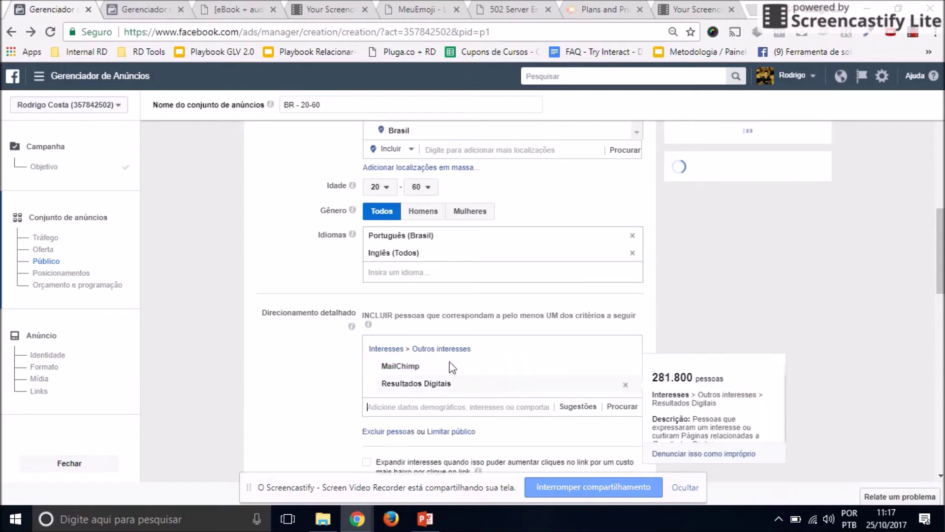
{"action": "left_click", "coordinate": [578, 407]}
{"action": "scroll", "coordinate": [562, 393], "scroll_direction": "down", "scroll_amount": 2}
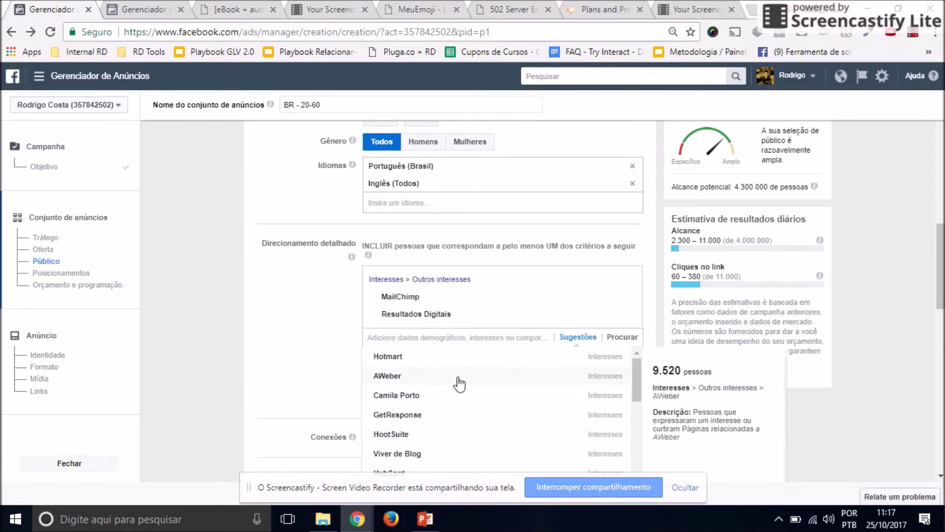
{"action": "left_click", "coordinate": [420, 456]}
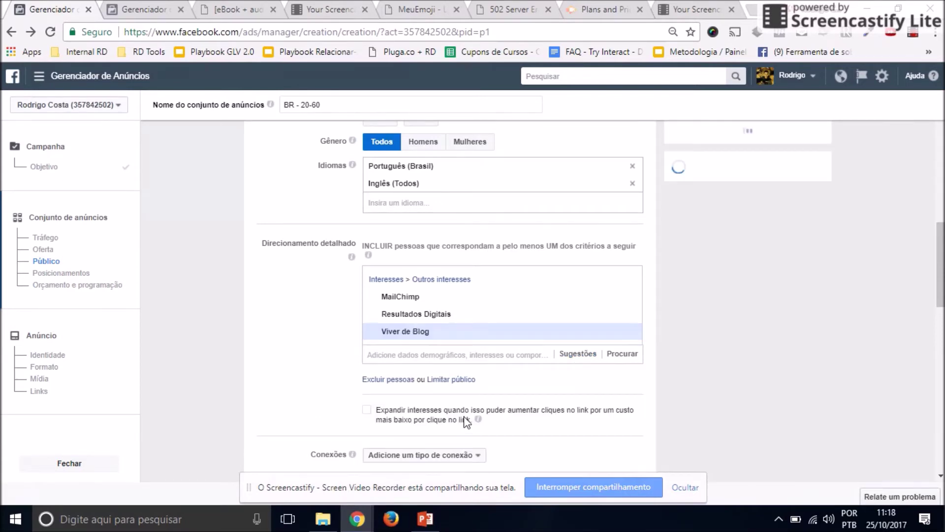
Add the suggested interests Camila Porto and Ignição Digital to the detailed targeting.
{"action": "left_click", "coordinate": [585, 359]}
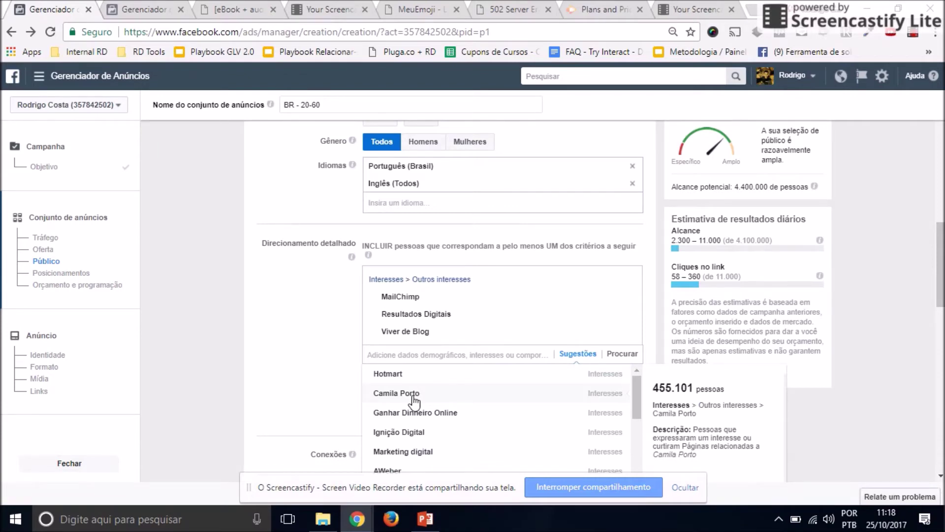
{"action": "left_click", "coordinate": [413, 396]}
{"action": "left_click", "coordinate": [579, 376]}
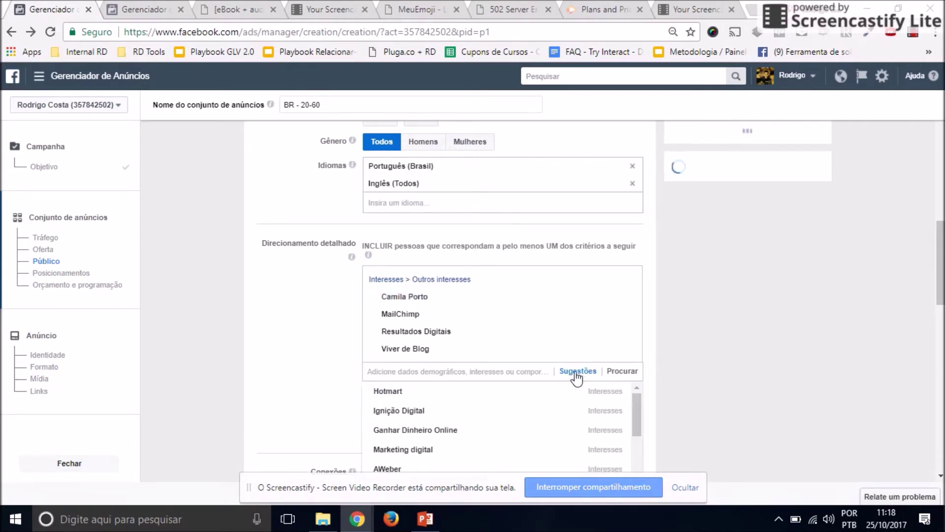
{"action": "left_click", "coordinate": [417, 415]}
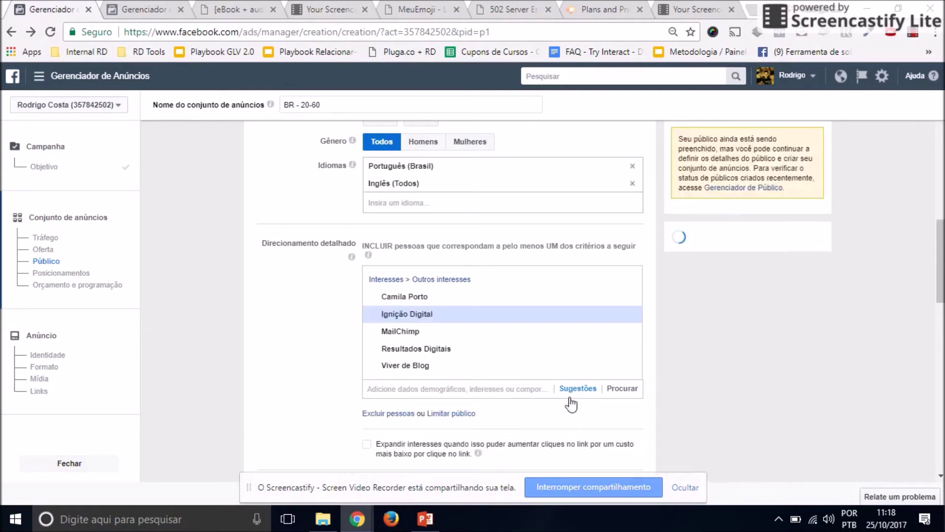
Add the suggested interests HubSpot and GetResponse to the detailed targeting and check the audience's potential reach.
{"action": "left_click", "coordinate": [575, 394]}
{"action": "scroll", "coordinate": [508, 418], "scroll_direction": "down", "scroll_amount": 3}
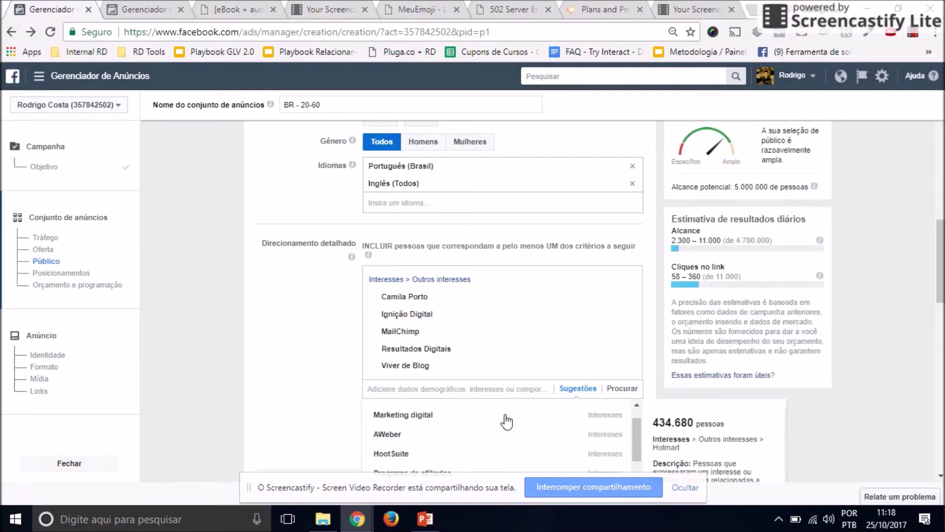
{"action": "scroll", "coordinate": [473, 423], "scroll_direction": "down", "scroll_amount": 2}
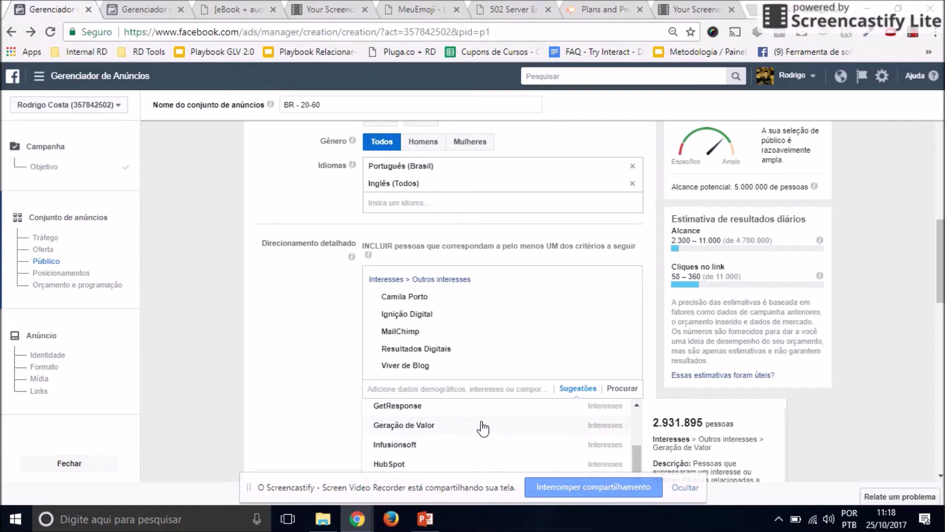
{"action": "left_click", "coordinate": [405, 464]}
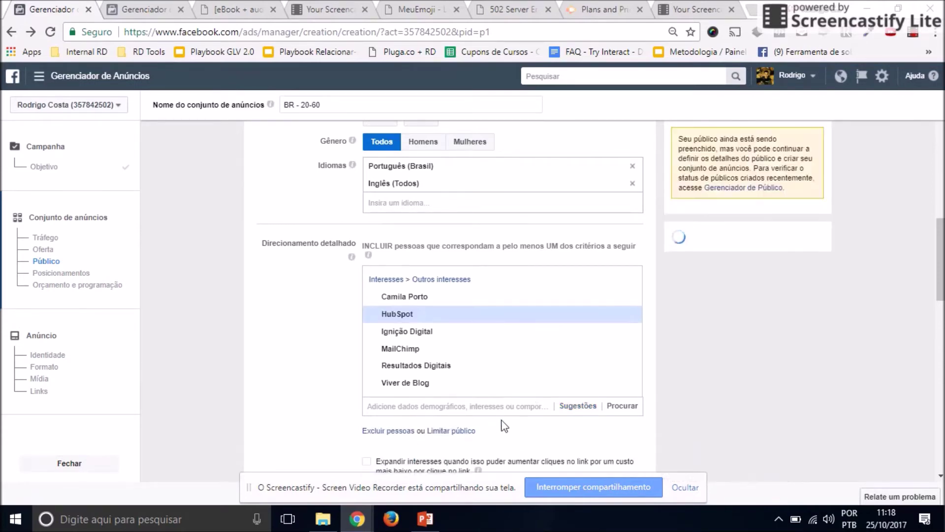
{"action": "left_click", "coordinate": [578, 406]}
{"action": "scroll", "coordinate": [522, 394], "scroll_direction": "down", "scroll_amount": 1}
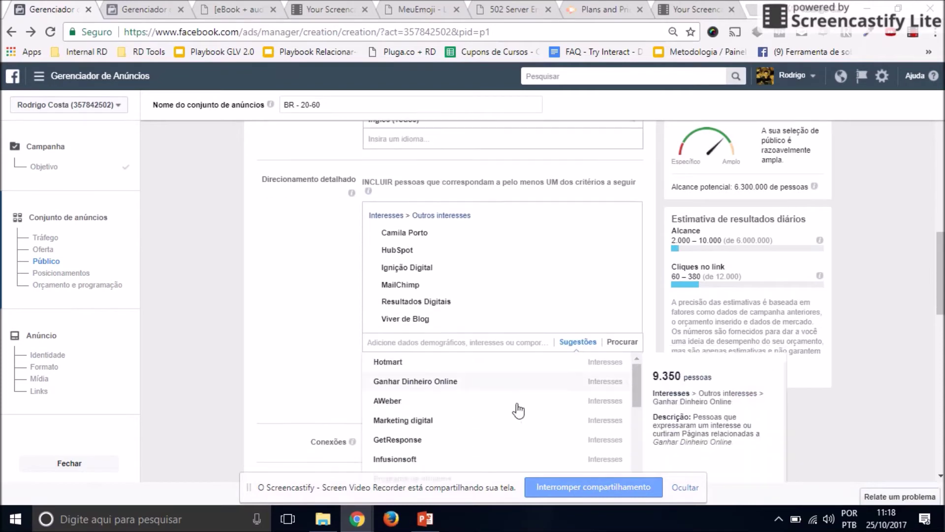
{"action": "scroll", "coordinate": [445, 394], "scroll_direction": "down", "scroll_amount": 2}
{"action": "left_click", "coordinate": [423, 367]}
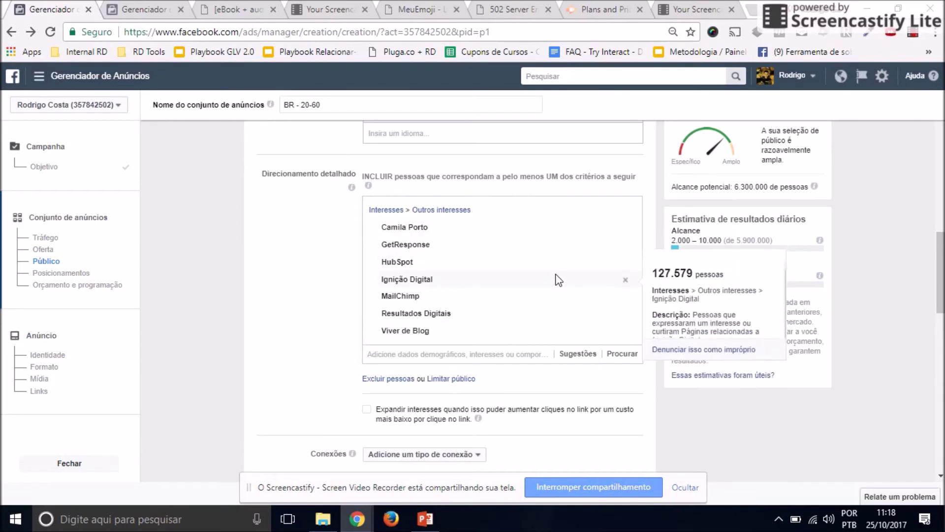
{"action": "left_click_drag", "start_coordinate": [731, 187], "coordinate": [778, 191]}
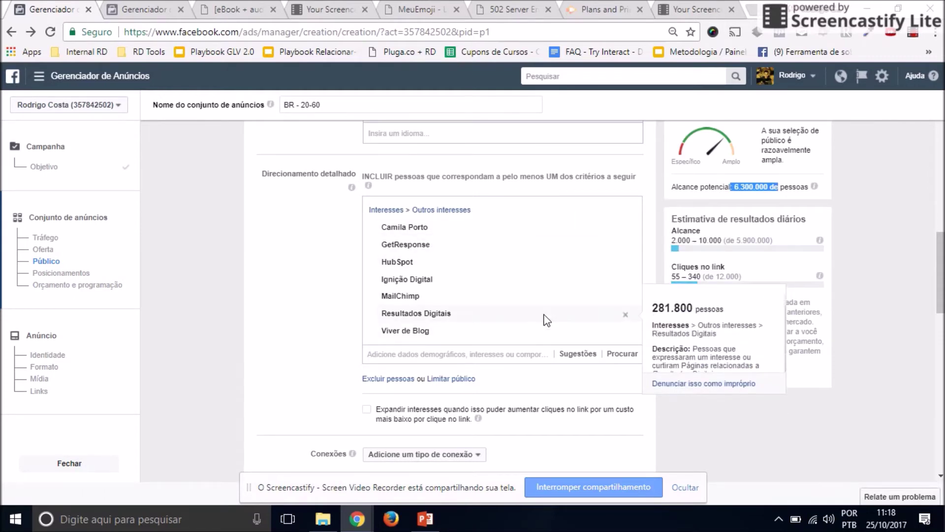
Narrow the audience to people who must also be interested in Endeavor Brasil.
{"action": "left_click", "coordinate": [449, 381]}
{"action": "left_click", "coordinate": [453, 396]}
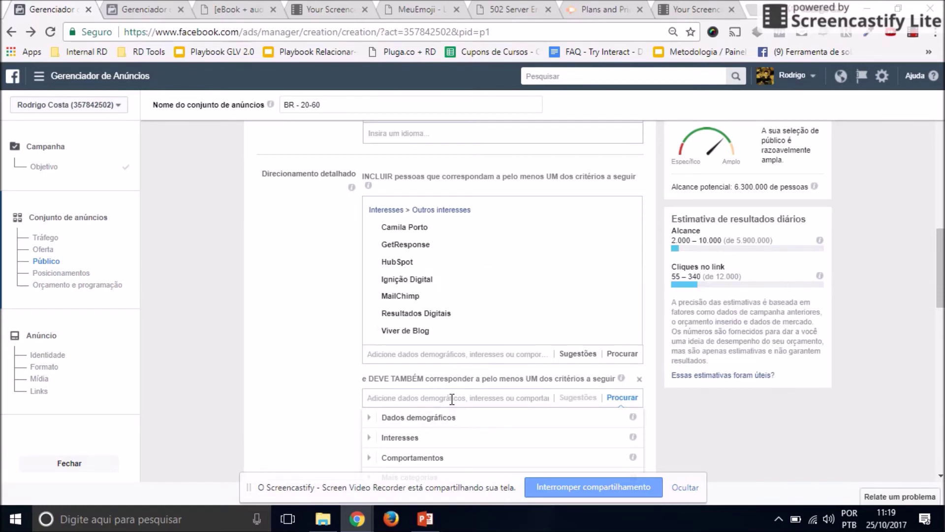
{"action": "mouse_move", "coordinate": [423, 247]}
{"action": "type", "text": "Endeavor"}
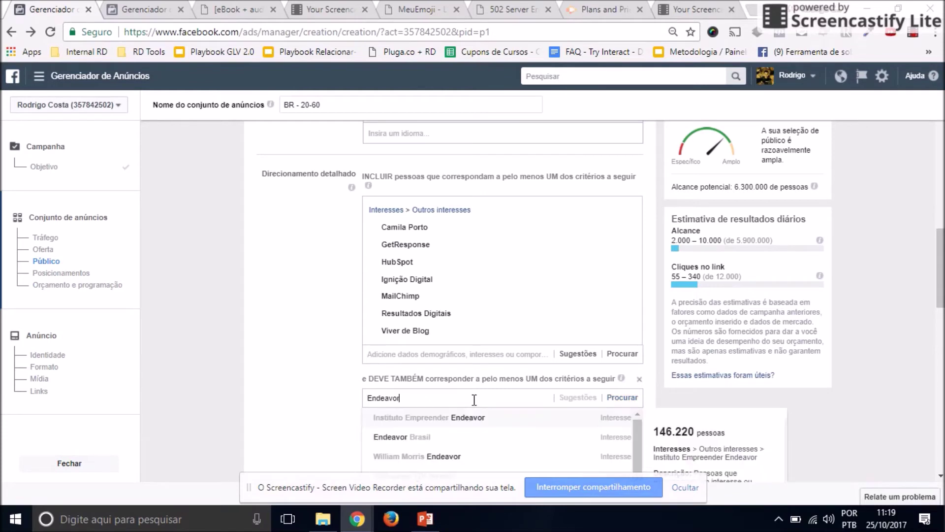
{"action": "left_click", "coordinate": [440, 437]}
Add Revista Pequenas Empresas & Grandes Negócios to the additional must-also-match interests.
{"action": "scroll", "coordinate": [433, 383], "scroll_direction": "down", "scroll_amount": 2}
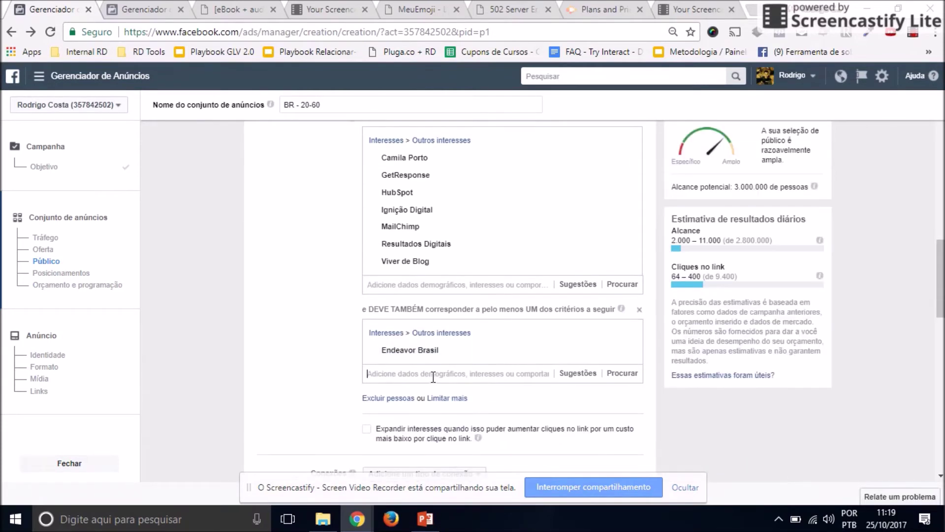
{"action": "type", "text": "Revista"}
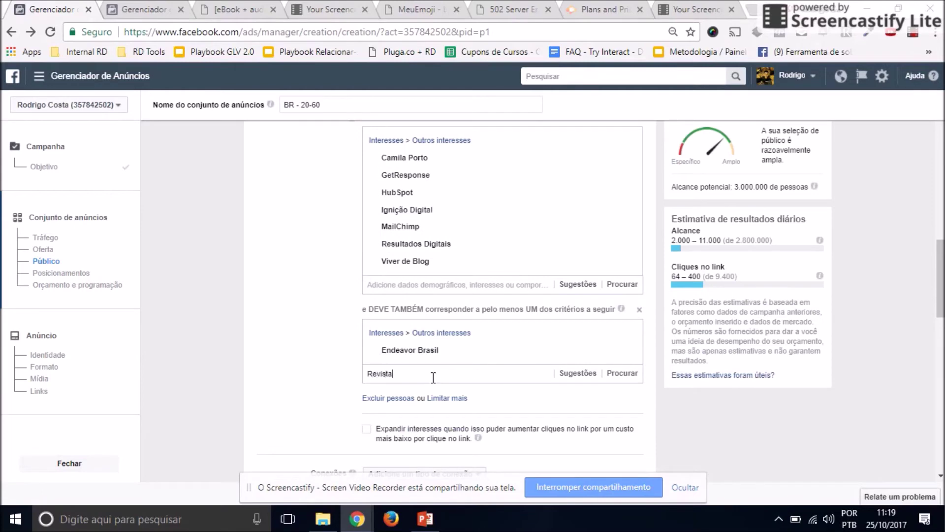
{"action": "type", "text": " grandes emp"}
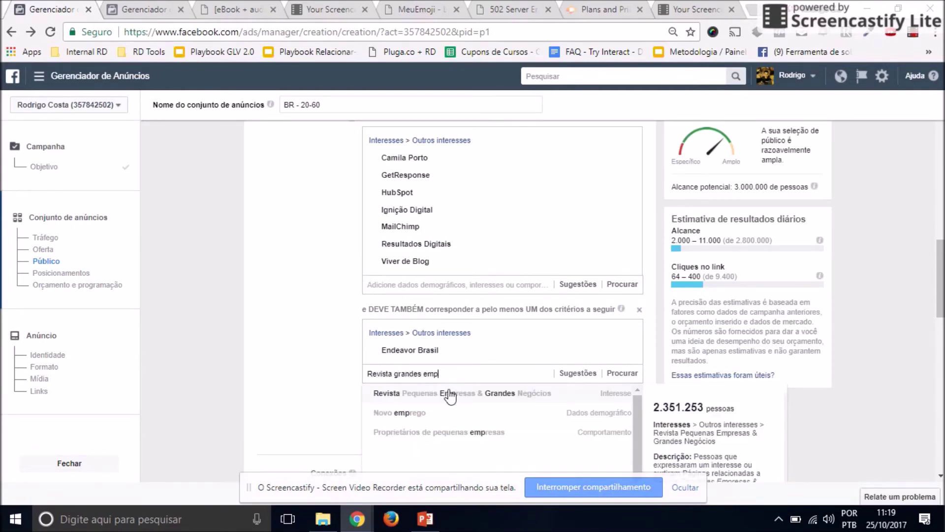
{"action": "left_click", "coordinate": [449, 394]}
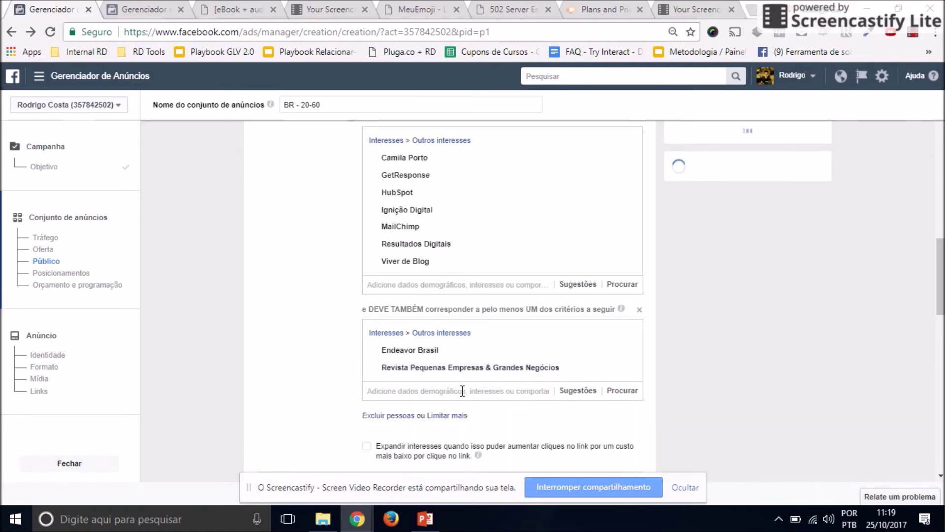
Add the suggested interests Época NEGÓCIOS, Sebrae and Portal Administradores to the must-also-match criteria.
{"action": "left_click", "coordinate": [567, 391]}
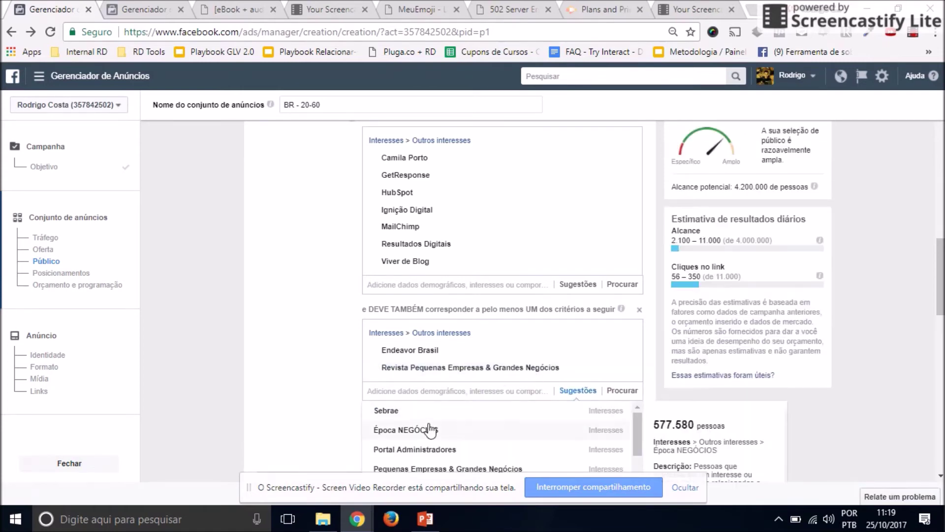
{"action": "left_click", "coordinate": [486, 429]}
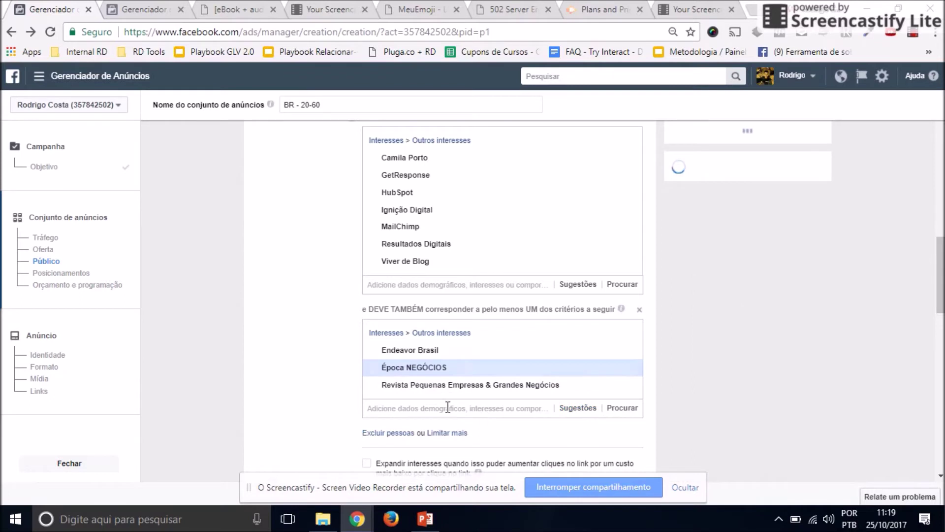
{"action": "left_click", "coordinate": [579, 409]}
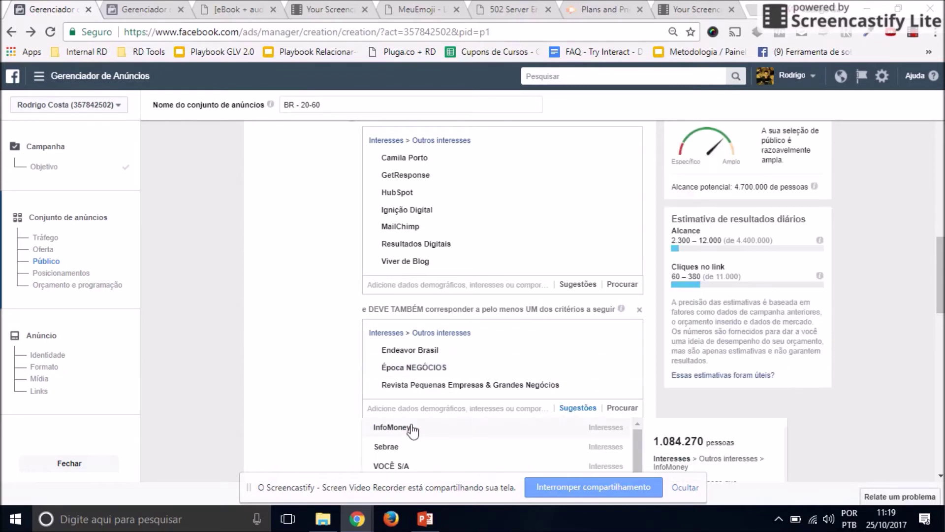
{"action": "left_click", "coordinate": [387, 448]}
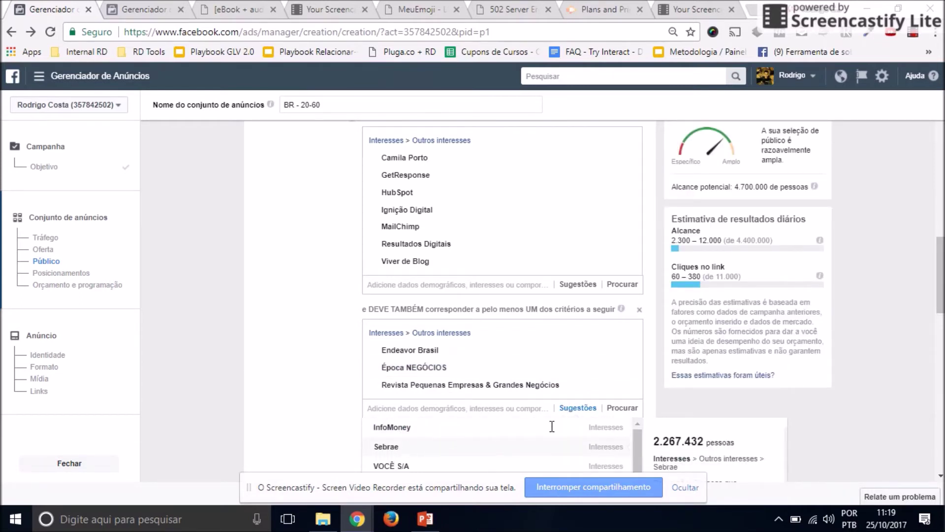
{"action": "scroll", "coordinate": [576, 389], "scroll_direction": "down", "scroll_amount": 3}
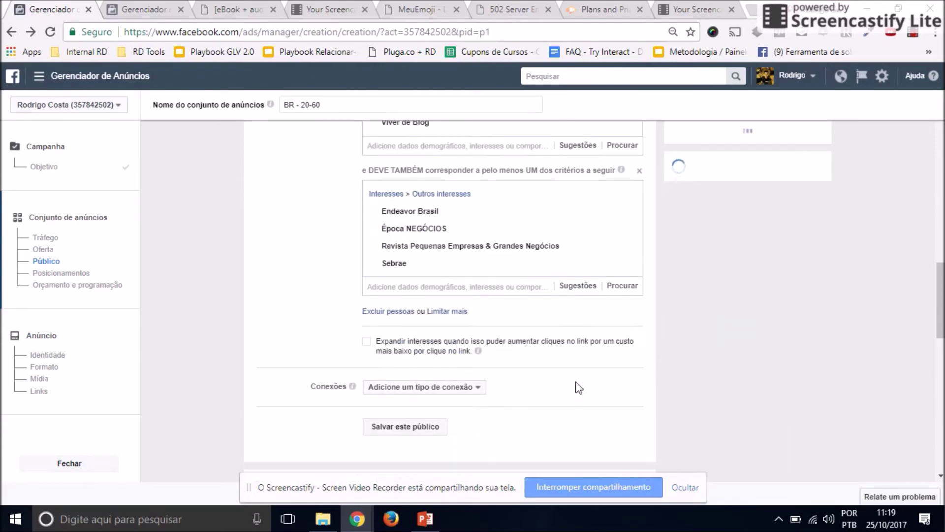
{"action": "left_click", "coordinate": [582, 290]}
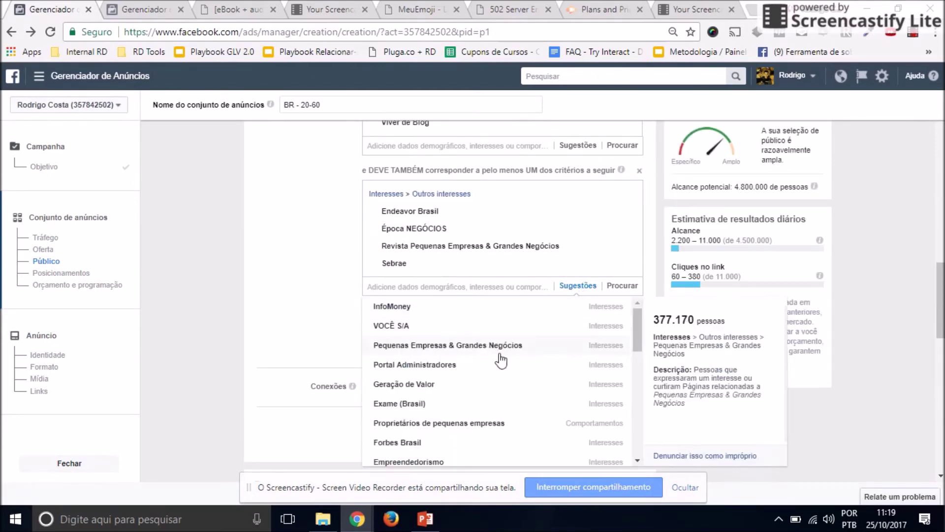
{"action": "left_click", "coordinate": [427, 367]}
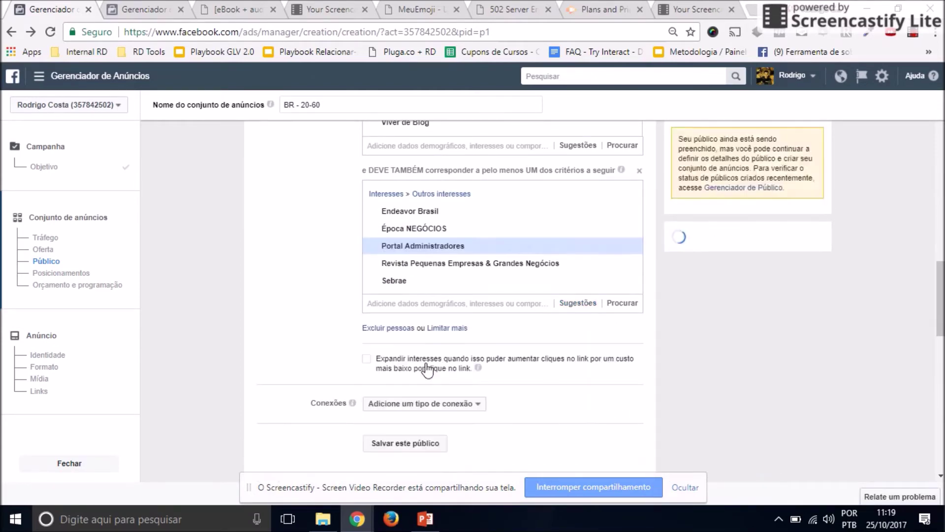
Review the narrowed audience's potential reach together with its age, language and interest criteria.
{"action": "scroll", "coordinate": [888, 238], "scroll_direction": "up", "scroll_amount": 2}
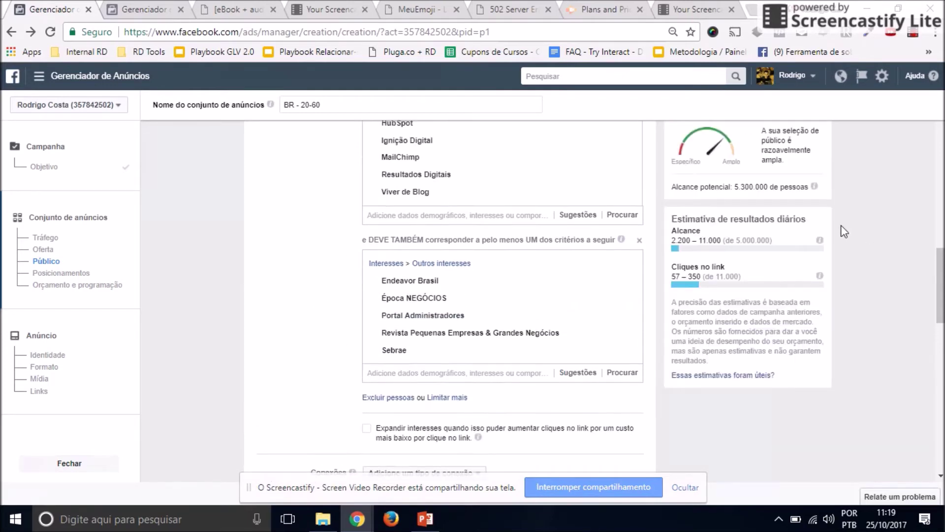
{"action": "left_click_drag", "start_coordinate": [775, 187], "coordinate": [733, 187]}
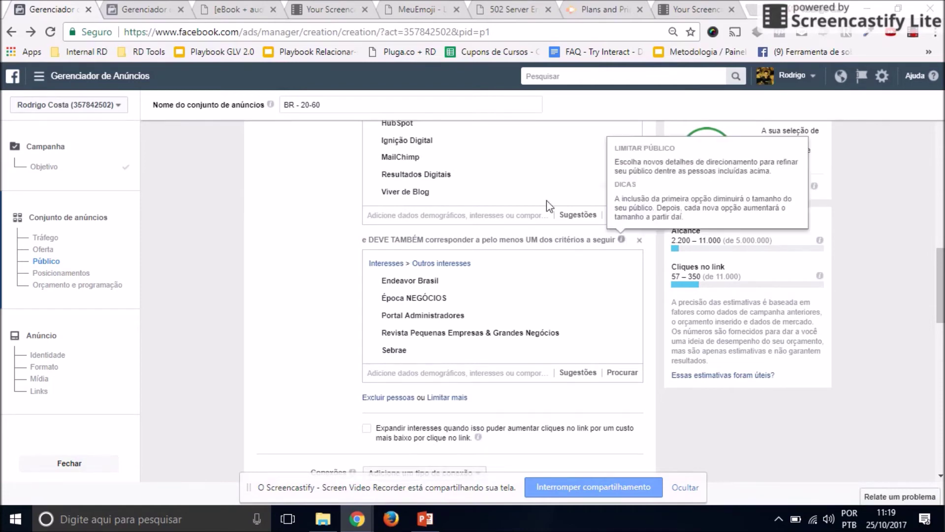
{"action": "scroll", "coordinate": [481, 211], "scroll_direction": "up", "scroll_amount": 4}
{"action": "scroll", "coordinate": [434, 192], "scroll_direction": "up", "scroll_amount": 1}
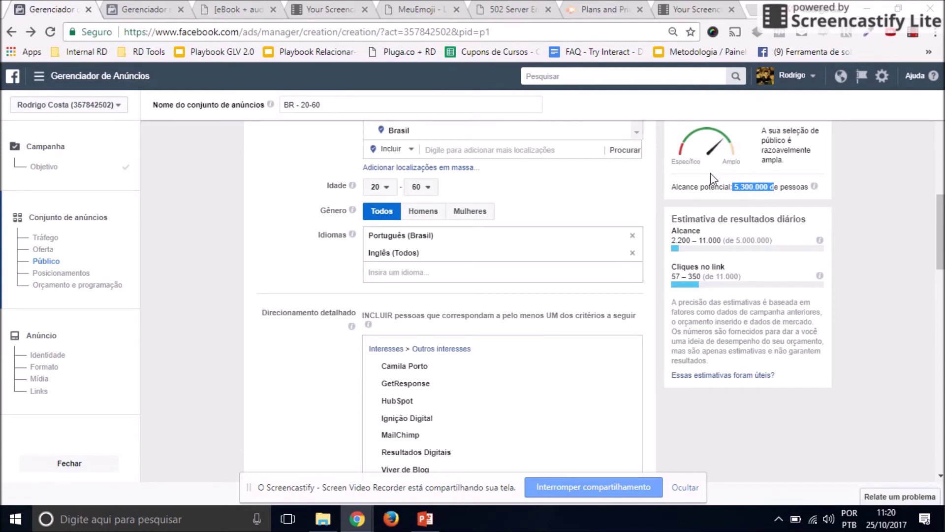
{"action": "scroll", "coordinate": [571, 266], "scroll_direction": "down", "scroll_amount": 2}
{"action": "scroll", "coordinate": [589, 204], "scroll_direction": "down", "scroll_amount": 2}
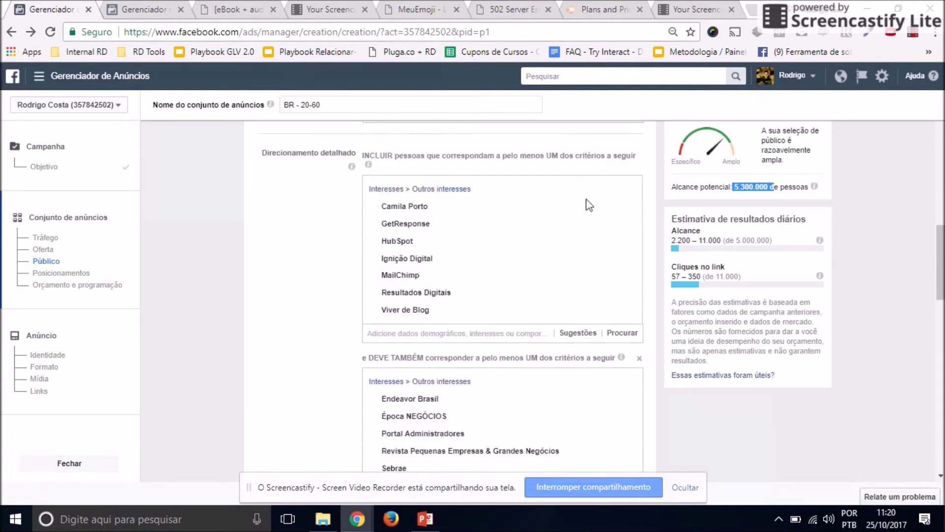
Edit the ad placements manually and exclude Messenger and Instagram, leaving Facebook and Audience Network enabled, and check the potential reach.
{"action": "scroll", "coordinate": [586, 210], "scroll_direction": "down", "scroll_amount": 10}
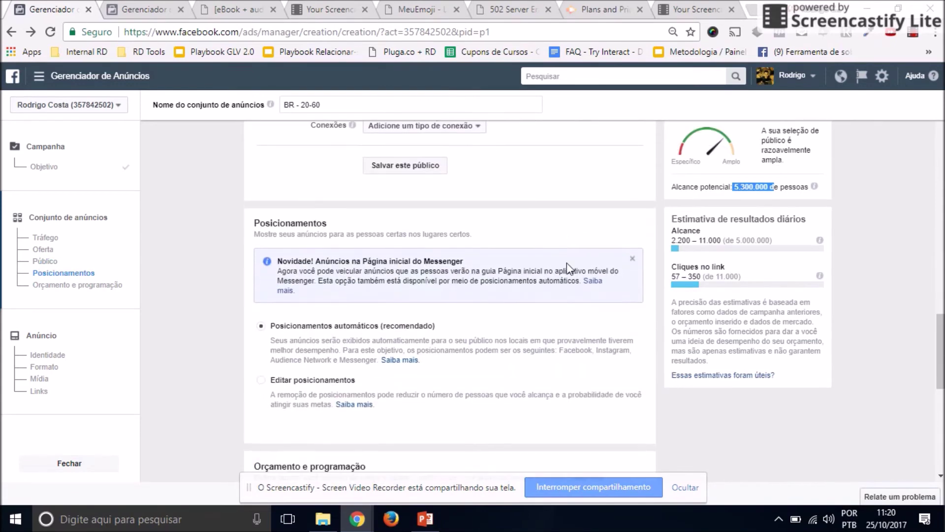
{"action": "scroll", "coordinate": [556, 205], "scroll_direction": "down", "scroll_amount": 2}
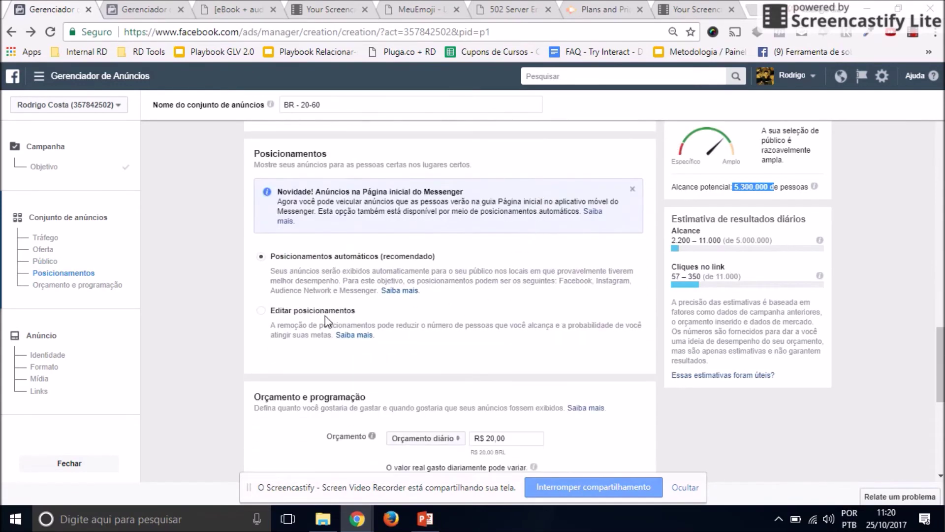
{"action": "left_click", "coordinate": [261, 310]}
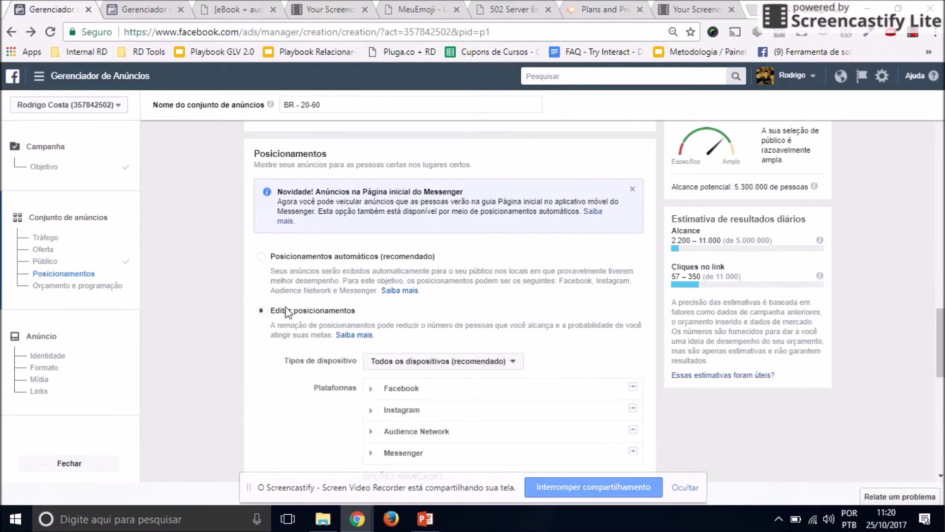
{"action": "scroll", "coordinate": [394, 300], "scroll_direction": "down", "scroll_amount": 2}
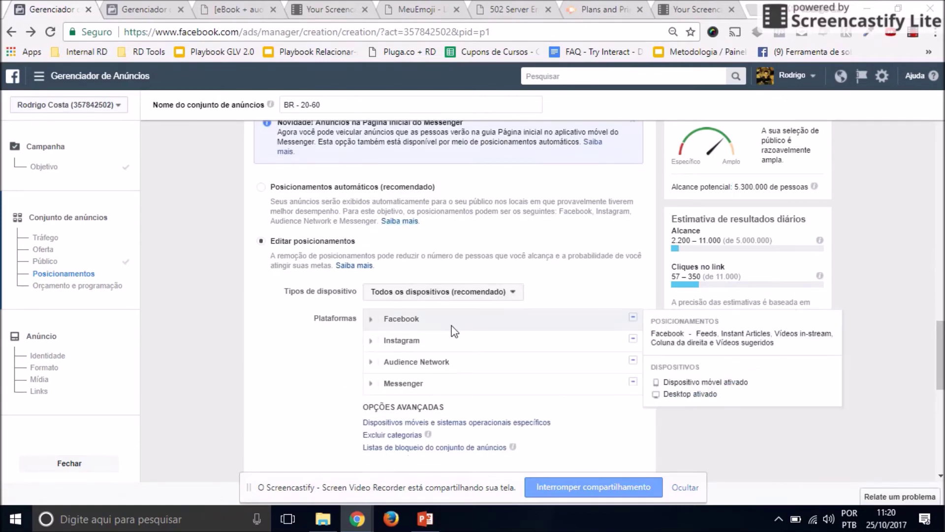
{"action": "mouse_move", "coordinate": [461, 345]}
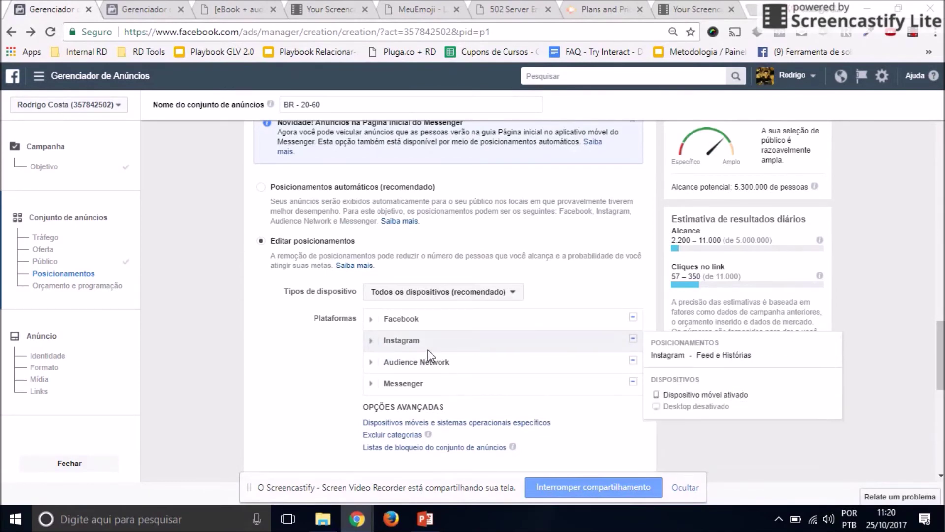
{"action": "mouse_move", "coordinate": [506, 367]}
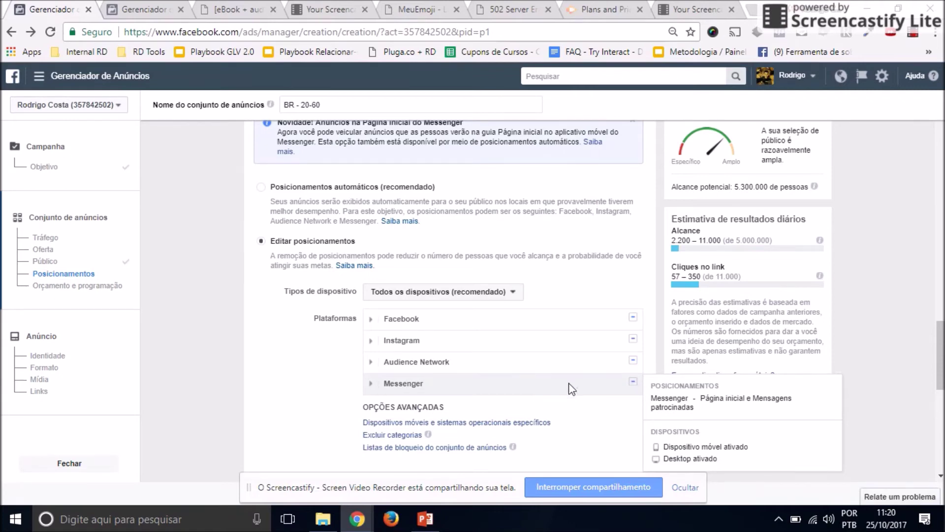
{"action": "left_click", "coordinate": [634, 383]}
{"action": "left_click", "coordinate": [636, 337]}
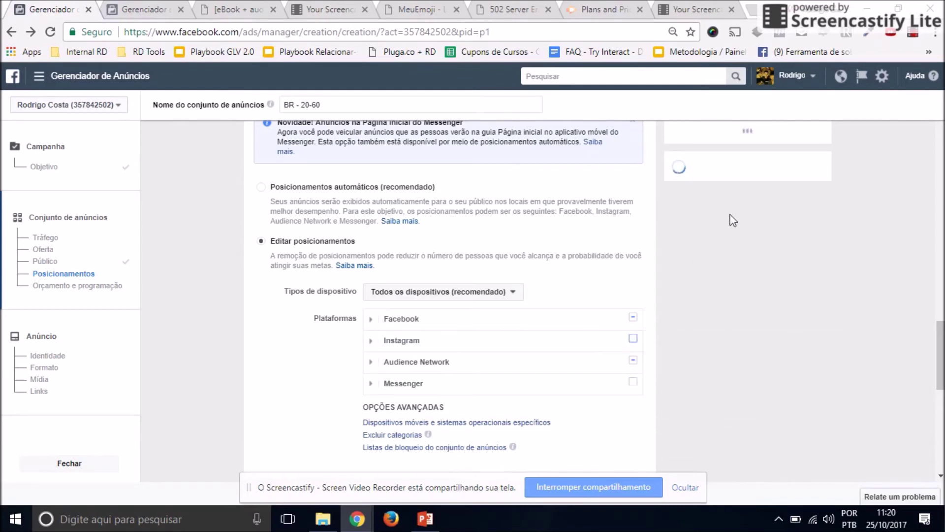
{"action": "left_click_drag", "start_coordinate": [735, 186], "coordinate": [768, 187]}
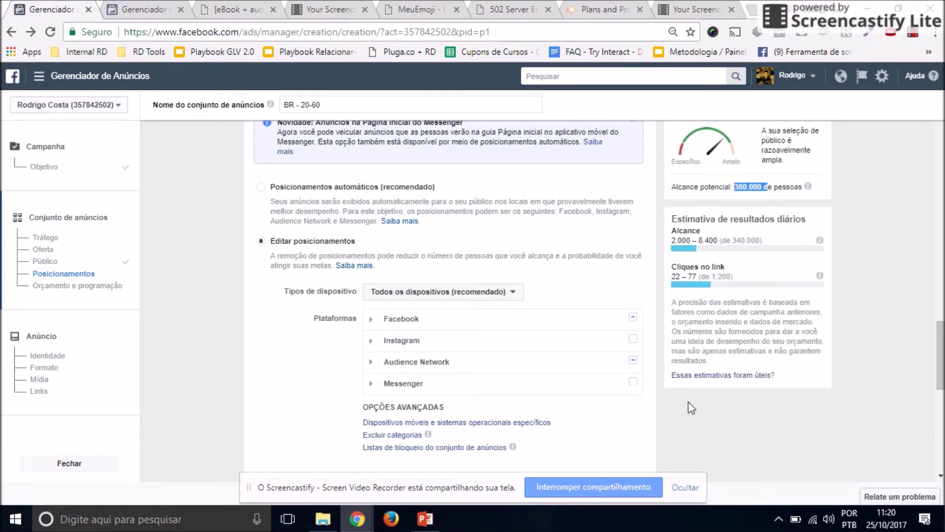
{"action": "left_click_drag", "start_coordinate": [762, 187], "coordinate": [738, 188]}
Switch the ad set's budget to lifetime and back to daily, with a defined start and end date.
{"action": "scroll", "coordinate": [563, 216], "scroll_direction": "down", "scroll_amount": 2}
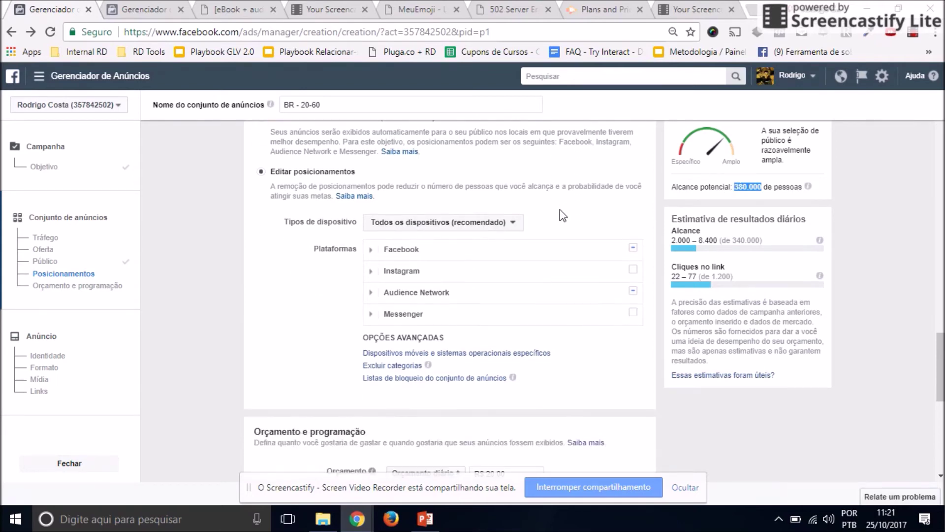
{"action": "scroll", "coordinate": [563, 217], "scroll_direction": "down", "scroll_amount": 5}
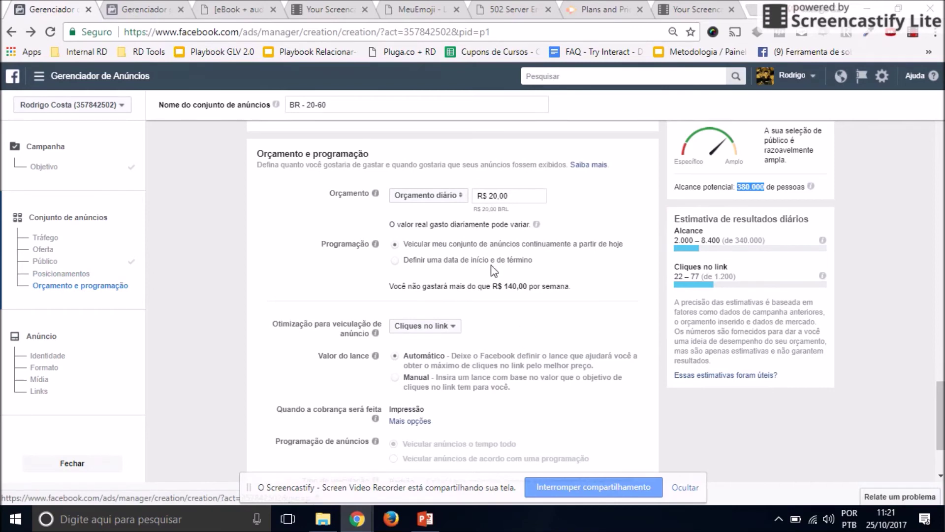
{"action": "left_click", "coordinate": [453, 197]}
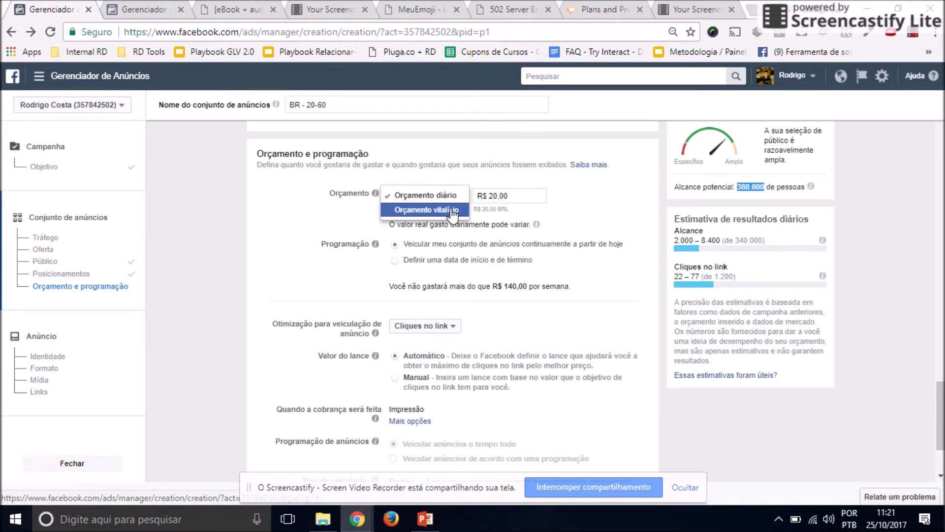
{"action": "left_click", "coordinate": [453, 211]}
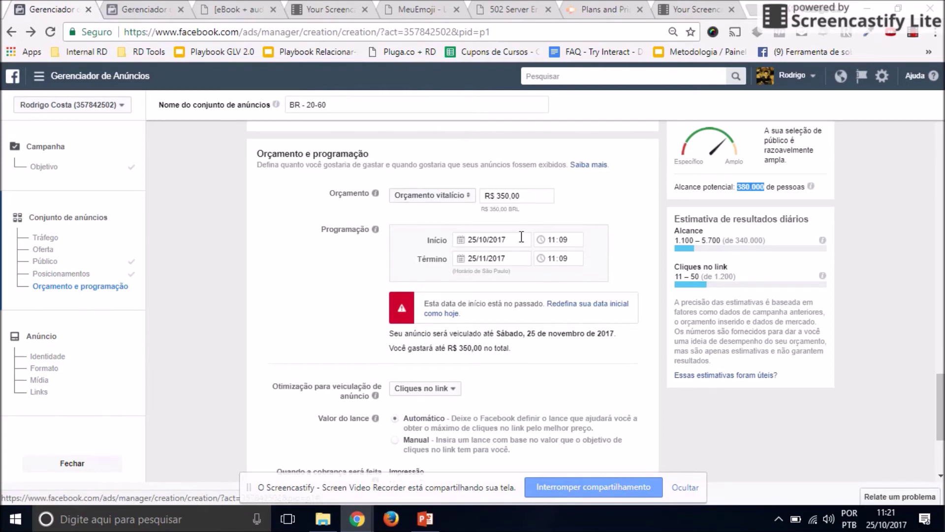
{"action": "left_click", "coordinate": [451, 196]}
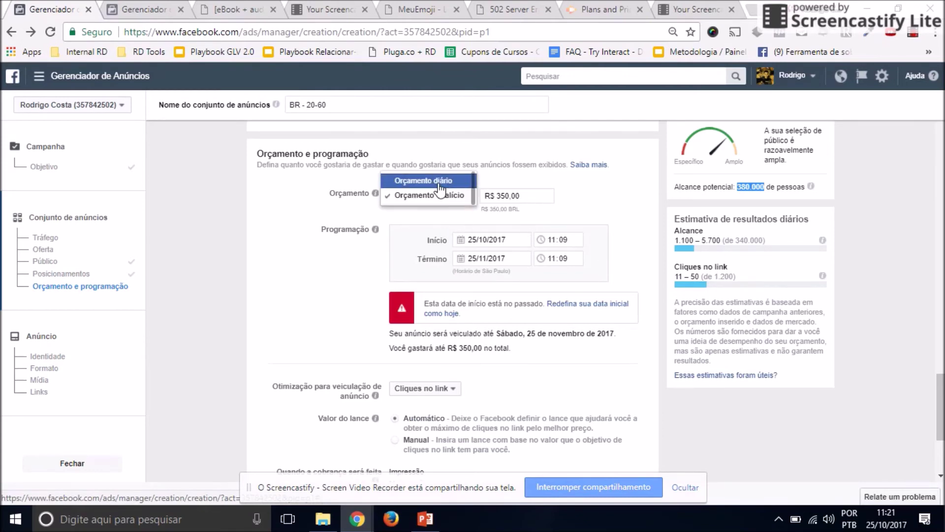
{"action": "left_click", "coordinate": [439, 185]}
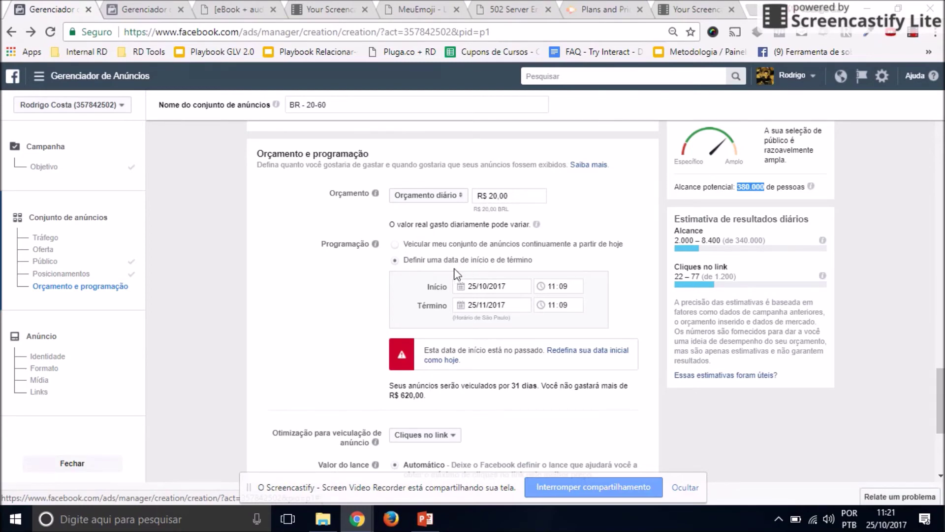
Schedule the ad set to start on 26/10/2017 and end on 2/11/2017.
{"action": "left_click", "coordinate": [518, 286]}
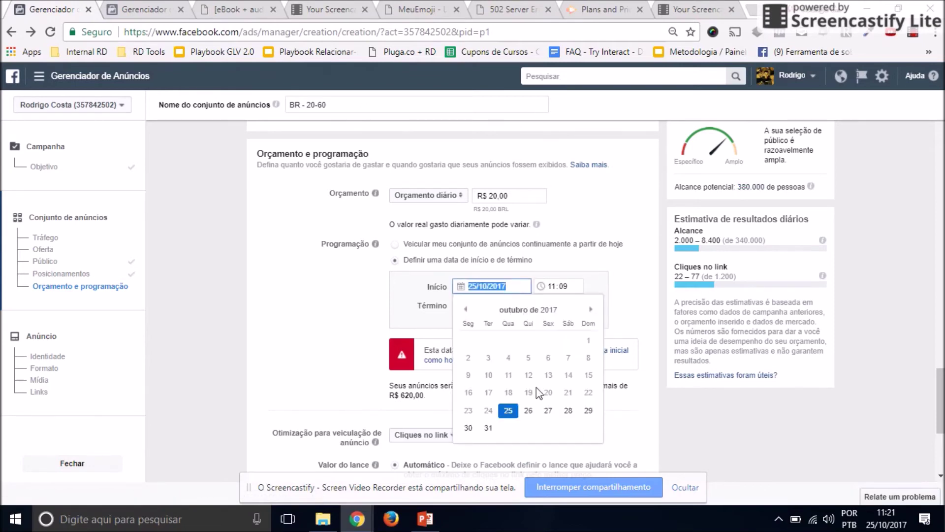
{"action": "left_click", "coordinate": [528, 415]}
{"action": "left_click", "coordinate": [512, 305]}
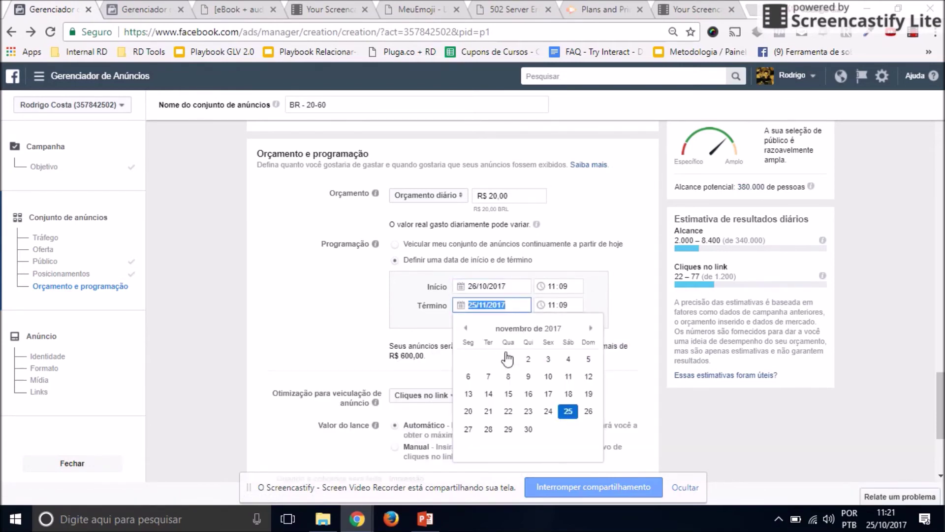
{"action": "left_click", "coordinate": [466, 327]}
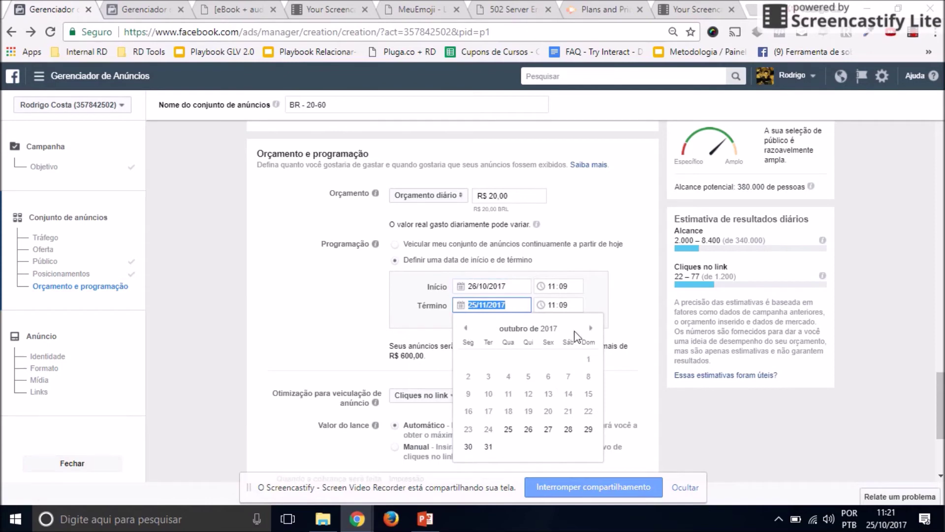
{"action": "left_click", "coordinate": [591, 329]}
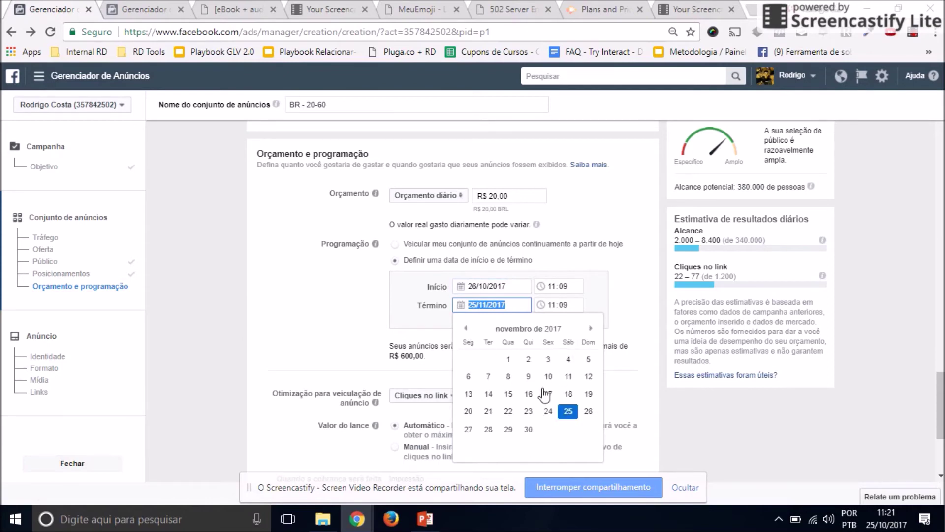
{"action": "left_click", "coordinate": [529, 360]}
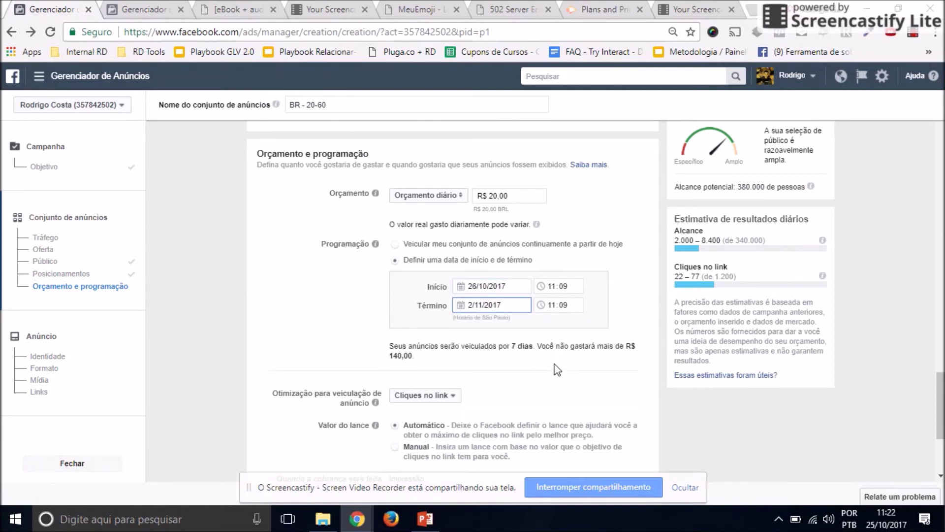
Keep ad delivery optimised for link clicks and set the charging method to link click (CPC).
{"action": "scroll", "coordinate": [554, 365], "scroll_direction": "down", "scroll_amount": 2}
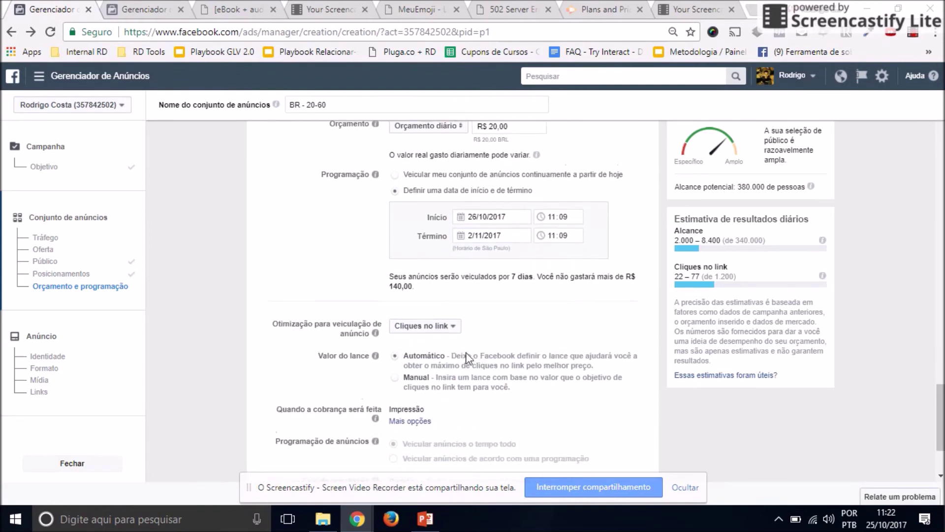
{"action": "scroll", "coordinate": [469, 353], "scroll_direction": "down", "scroll_amount": 1}
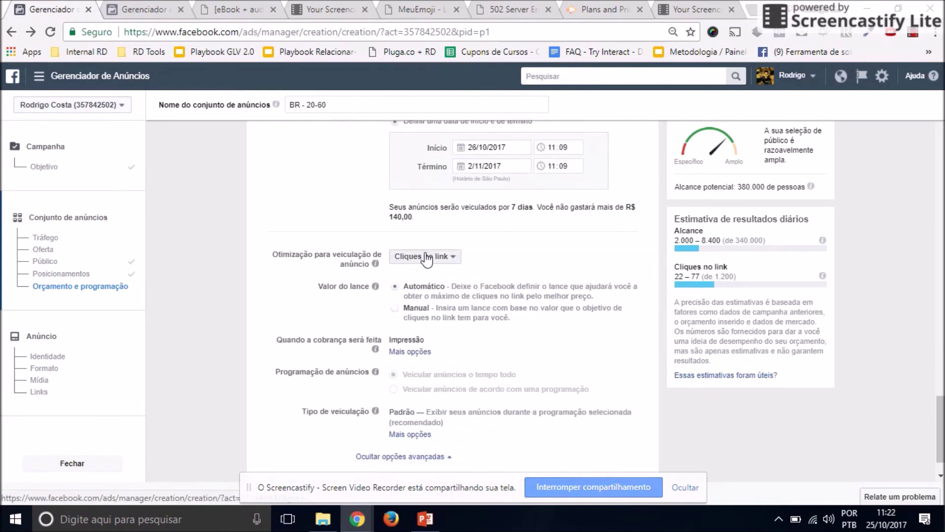
{"action": "left_click", "coordinate": [443, 260]}
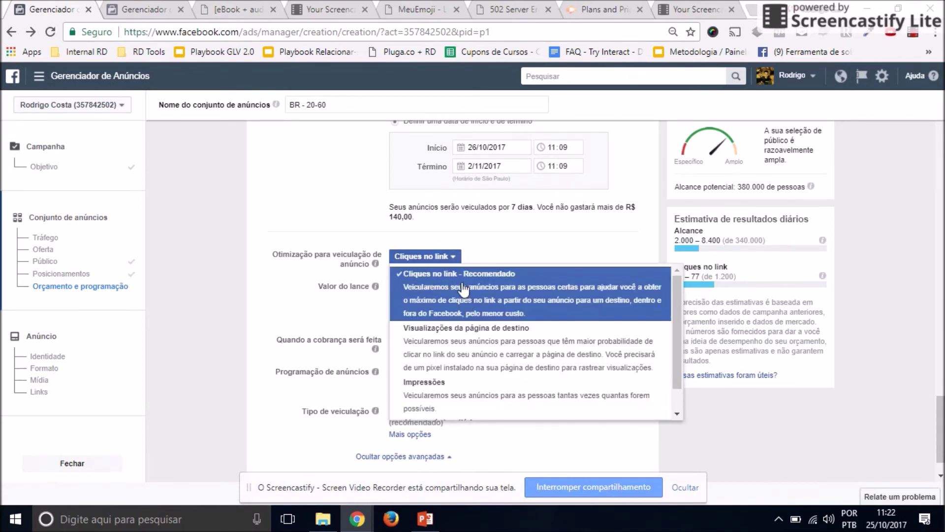
{"action": "left_click", "coordinate": [514, 239]}
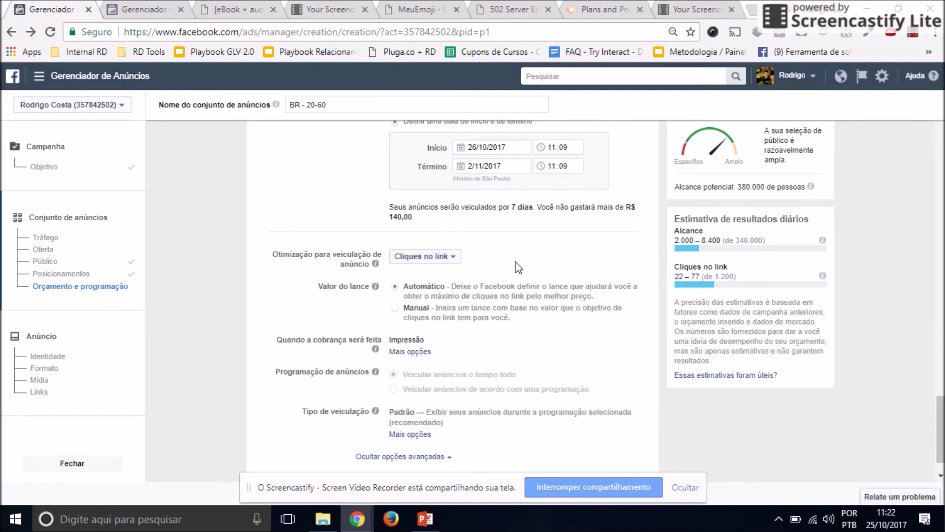
{"action": "double_click", "coordinate": [423, 339]}
{"action": "left_click", "coordinate": [410, 351]}
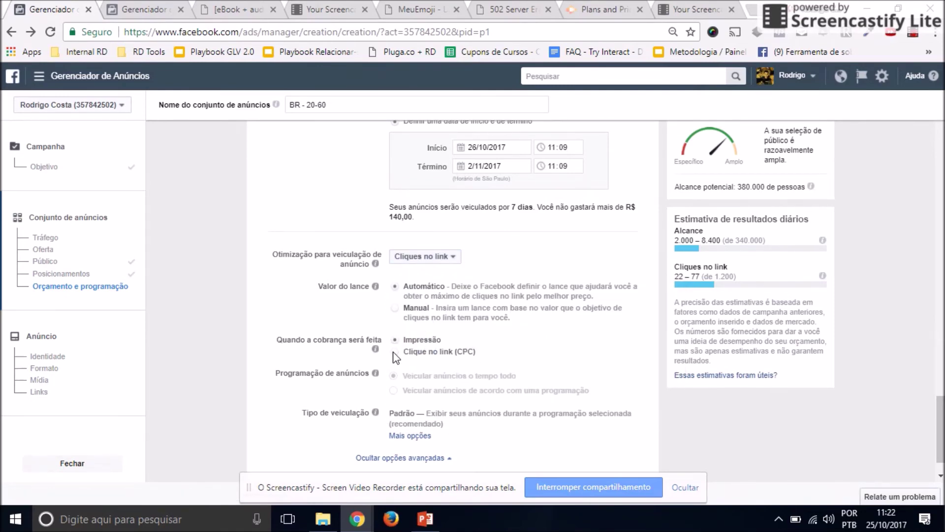
{"action": "left_click", "coordinate": [394, 351]}
{"action": "left_click_drag", "start_coordinate": [432, 352], "coordinate": [394, 340]}
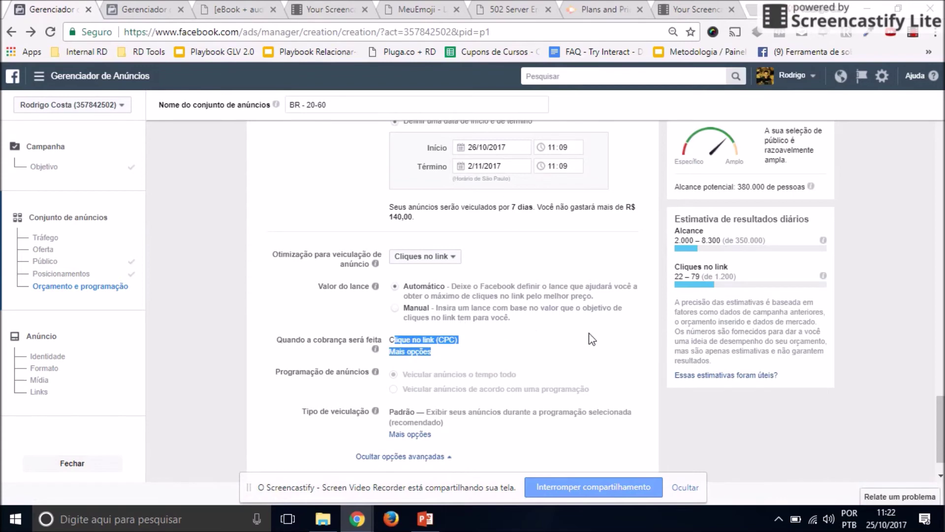
Show the delivery type options, keep standard delivery, and continue to the ad setup.
{"action": "scroll", "coordinate": [543, 290], "scroll_direction": "down", "scroll_amount": 1}
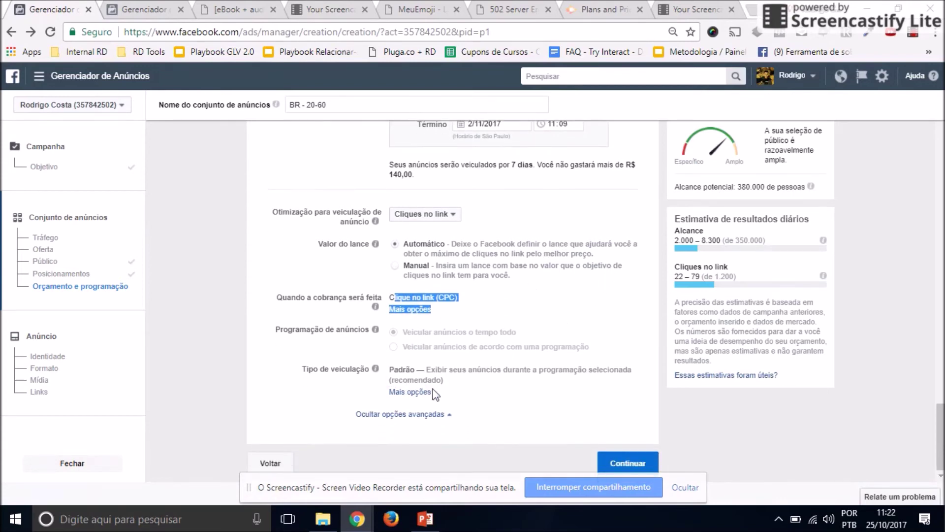
{"action": "left_click", "coordinate": [410, 392]}
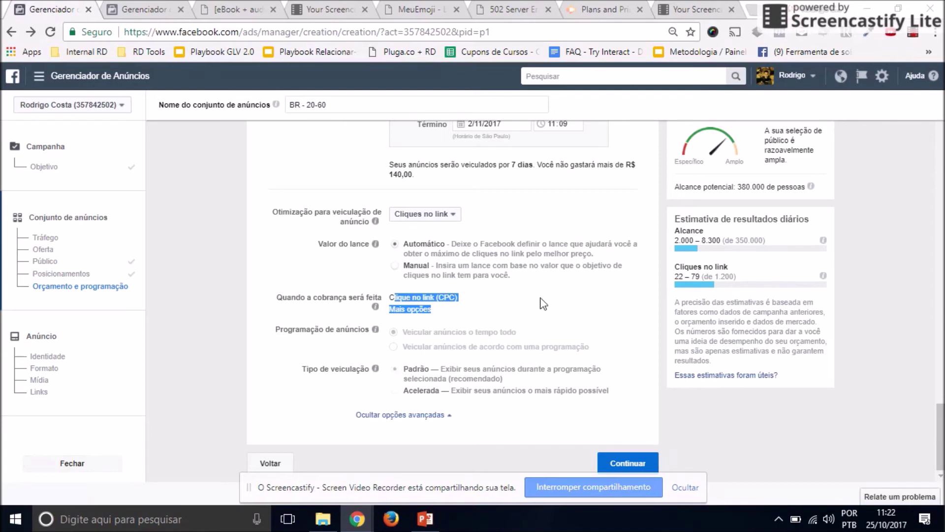
{"action": "left_click", "coordinate": [630, 463]}
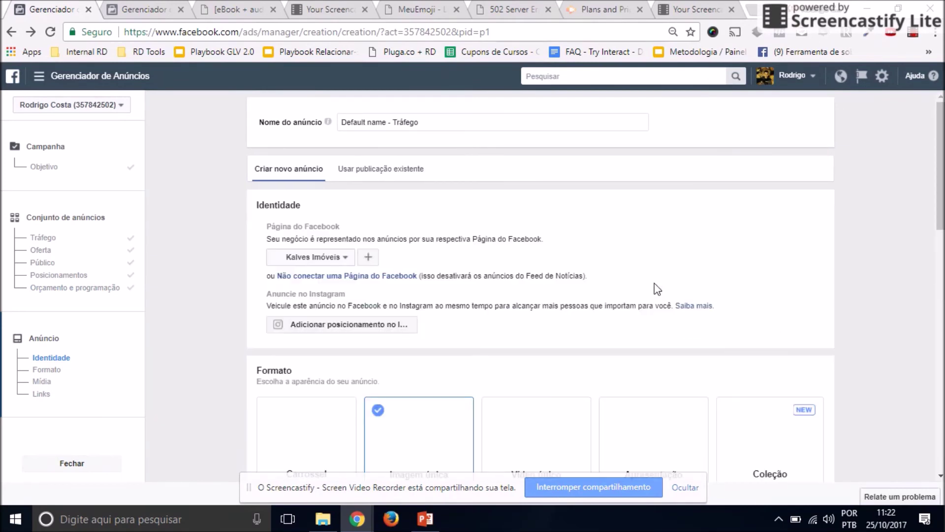
Search the Facebook pages for "esej" and select ESEJ 2013 as the ad's identity.
{"action": "left_click", "coordinate": [333, 265]}
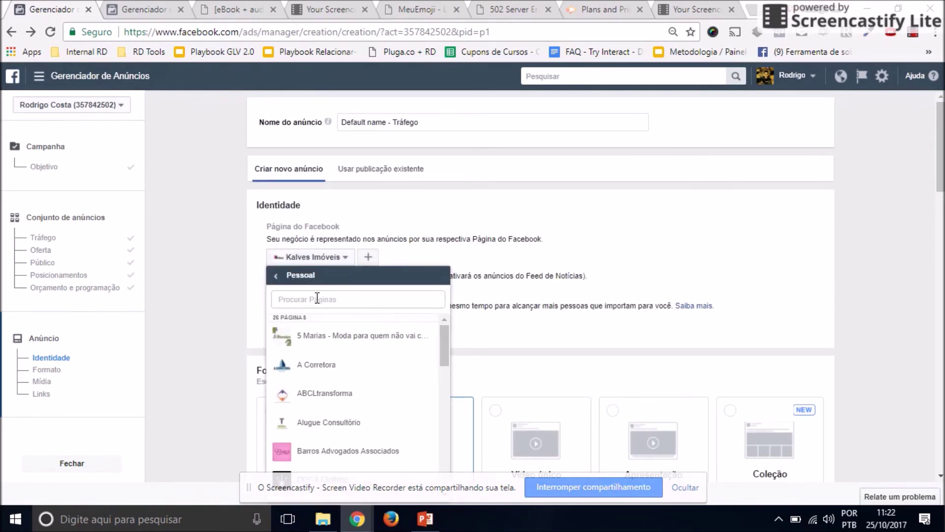
{"action": "type", "text": "esej"}
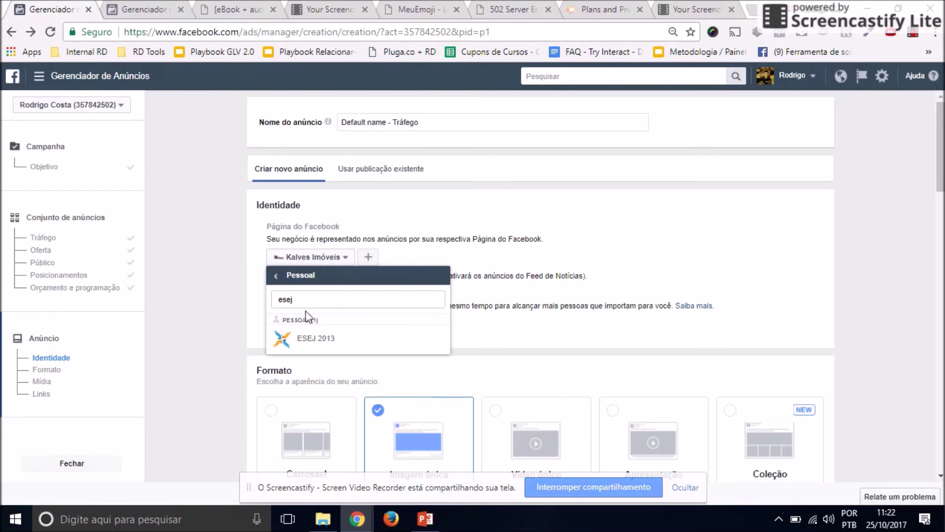
{"action": "left_click", "coordinate": [312, 344]}
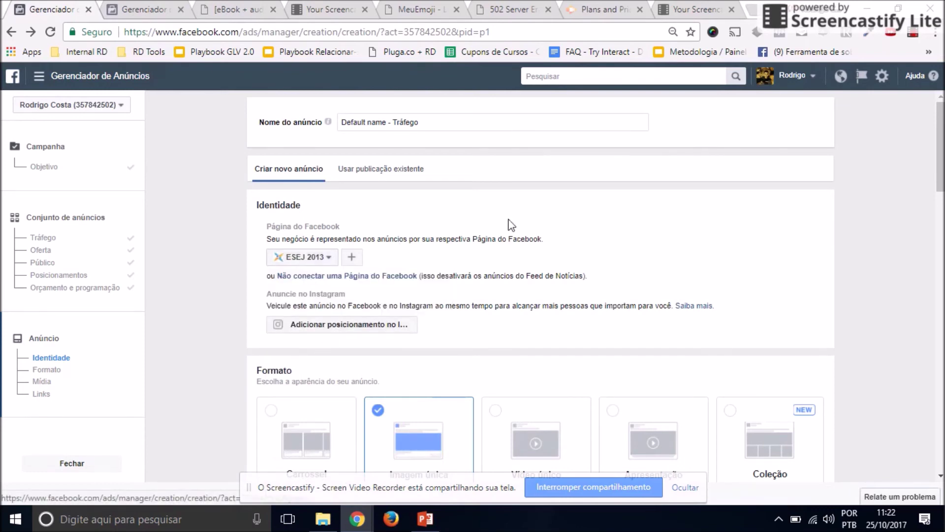
Keep the single-image format and search the free stock image bank for "marketing digital".
{"action": "scroll", "coordinate": [508, 222], "scroll_direction": "down", "scroll_amount": 3}
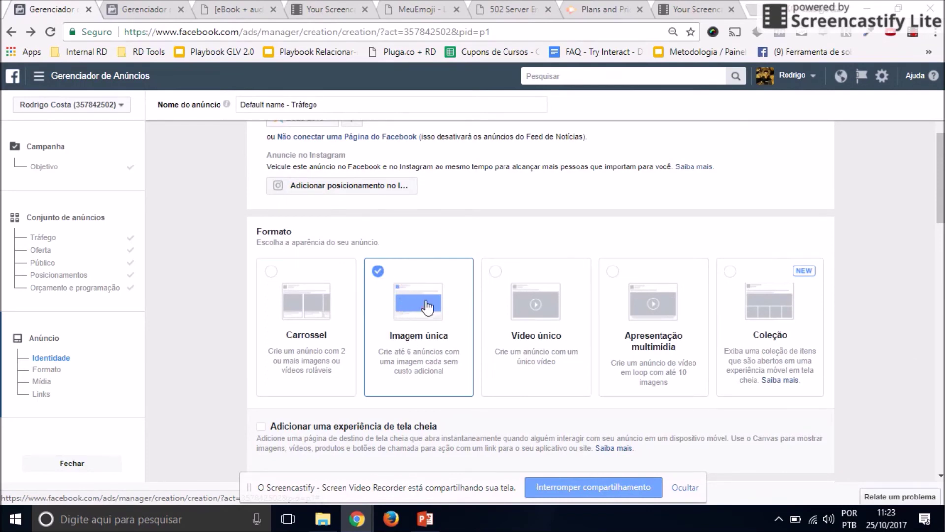
{"action": "scroll", "coordinate": [446, 258], "scroll_direction": "down", "scroll_amount": 1}
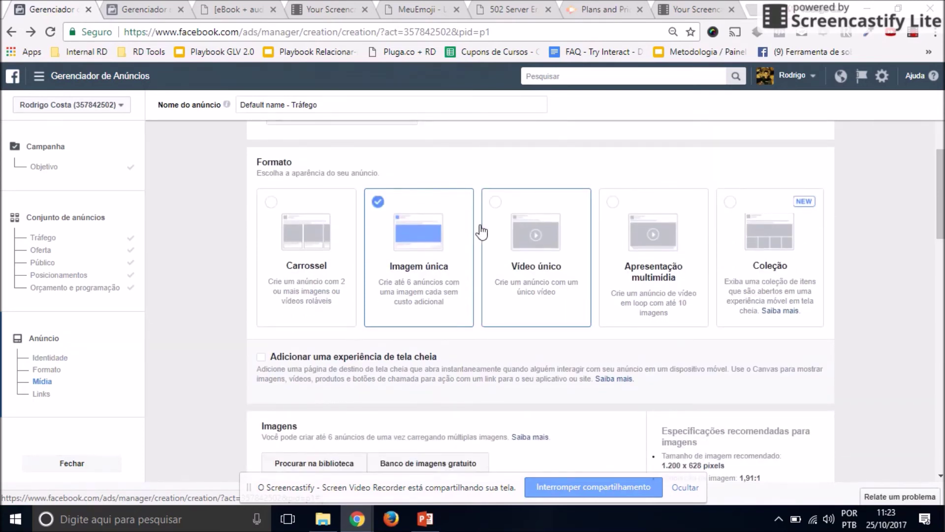
{"action": "scroll", "coordinate": [461, 217], "scroll_direction": "down", "scroll_amount": 2}
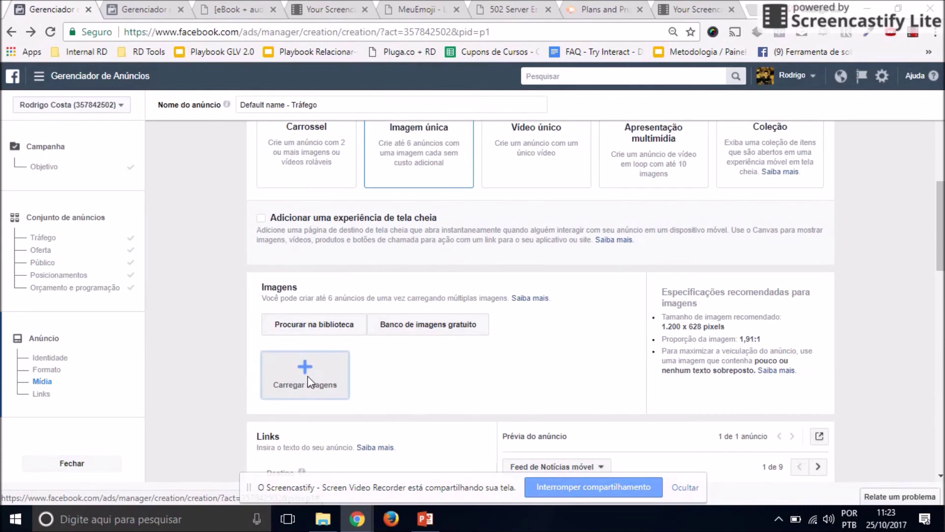
{"action": "left_click", "coordinate": [427, 329]}
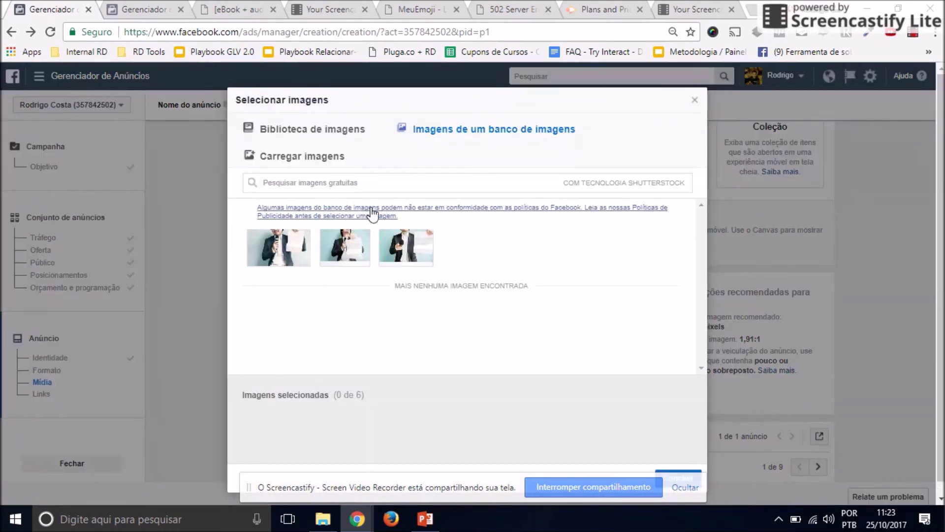
{"action": "left_click", "coordinate": [345, 185]}
{"action": "type", "text": "marketin"}
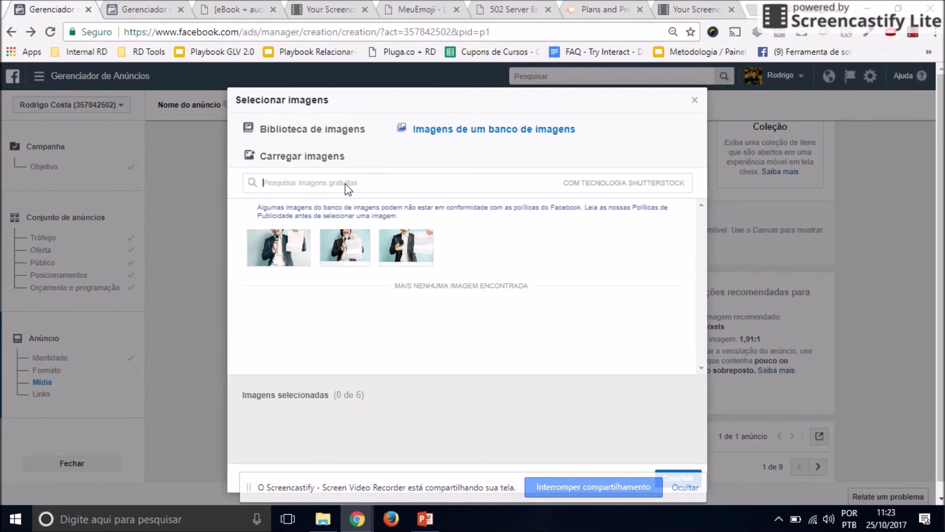
{"action": "type", "text": "g digital"}
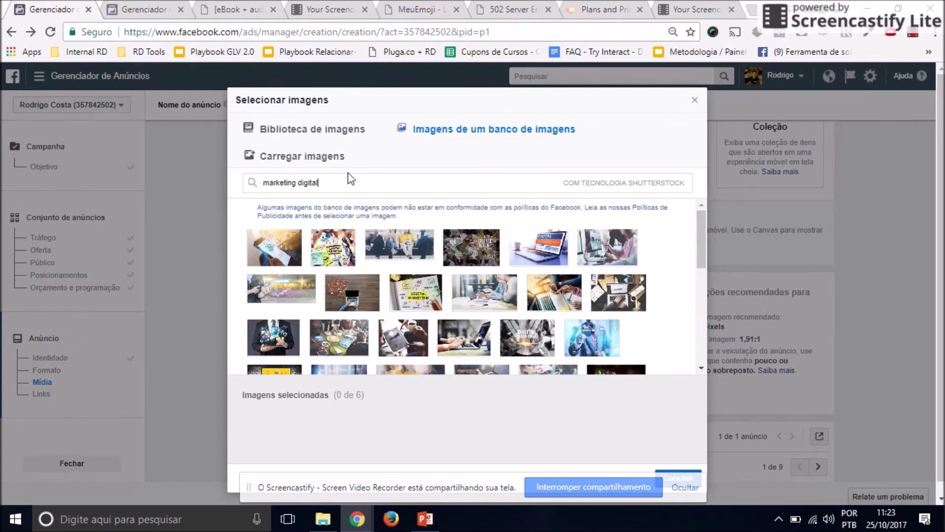
Add two stock images to the ad: the suited man holding a tablet with digital icons and the person working at a desk.
{"action": "mouse_move", "coordinate": [279, 347]}
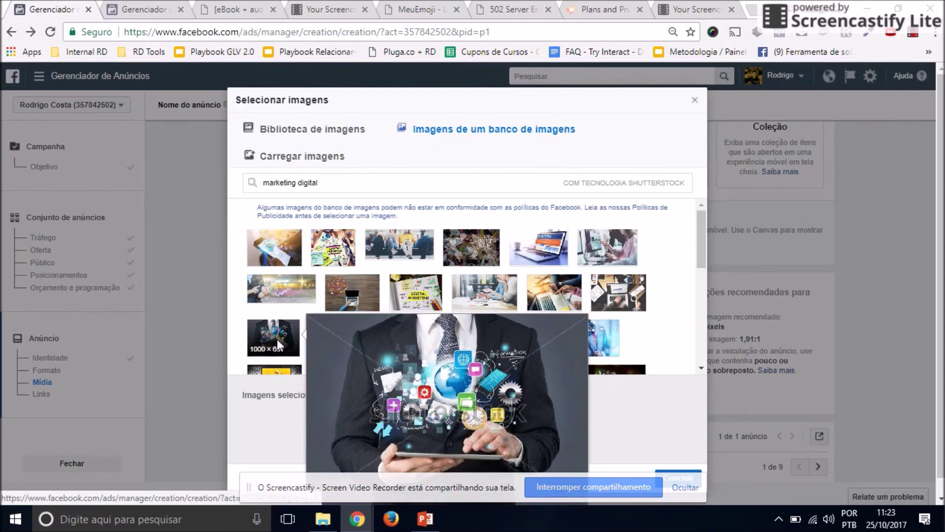
{"action": "left_click", "coordinate": [278, 346]}
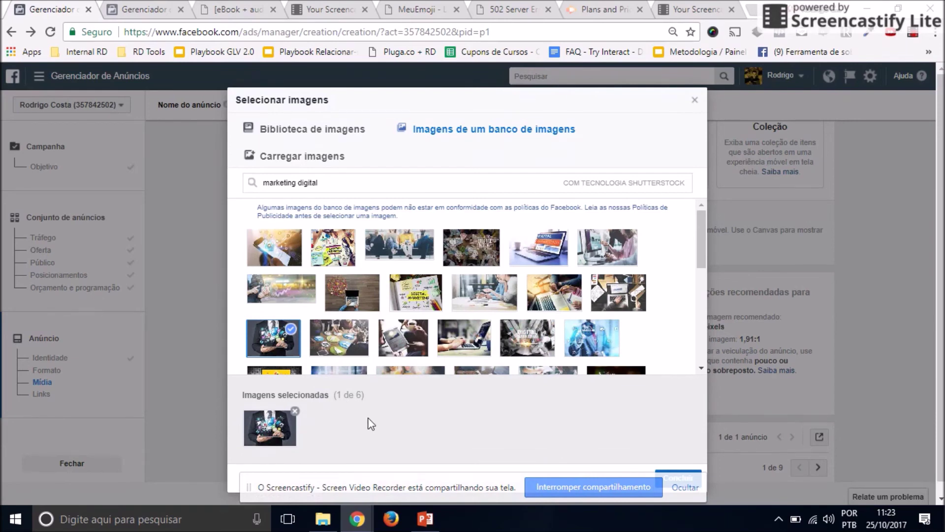
{"action": "mouse_move", "coordinate": [491, 302]}
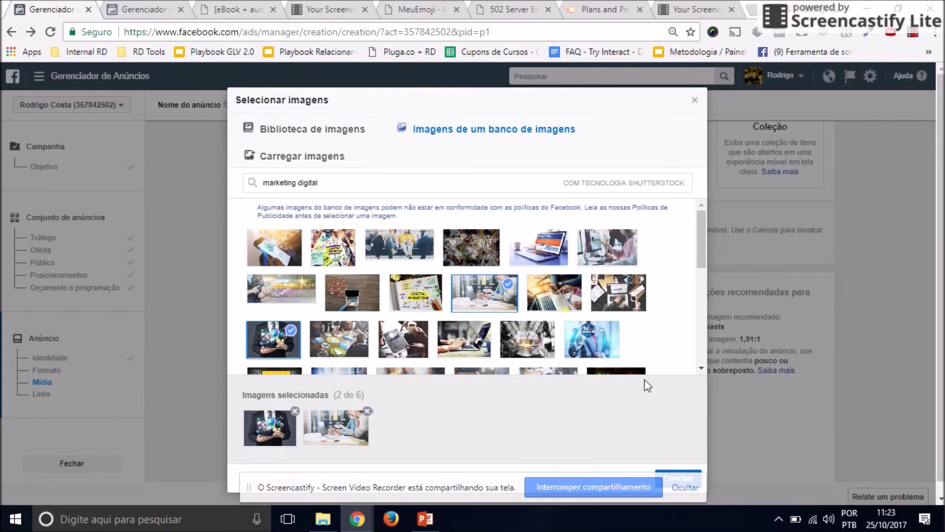
{"action": "scroll", "coordinate": [655, 394], "scroll_direction": "down", "scroll_amount": 1}
{"action": "left_click", "coordinate": [688, 466]}
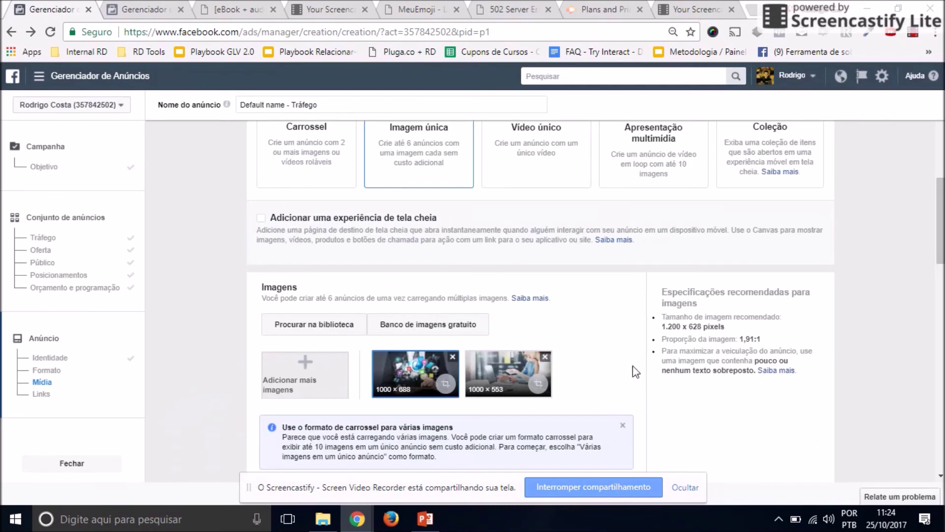
Set the ad's website URL to the eBook landing page address, materiais.resultadosdigitais.com.br/marketing-digital-para-empreendedores, copied from its open page.
{"action": "scroll", "coordinate": [571, 367], "scroll_direction": "down", "scroll_amount": 4}
{"action": "scroll", "coordinate": [540, 309], "scroll_direction": "down", "scroll_amount": 1}
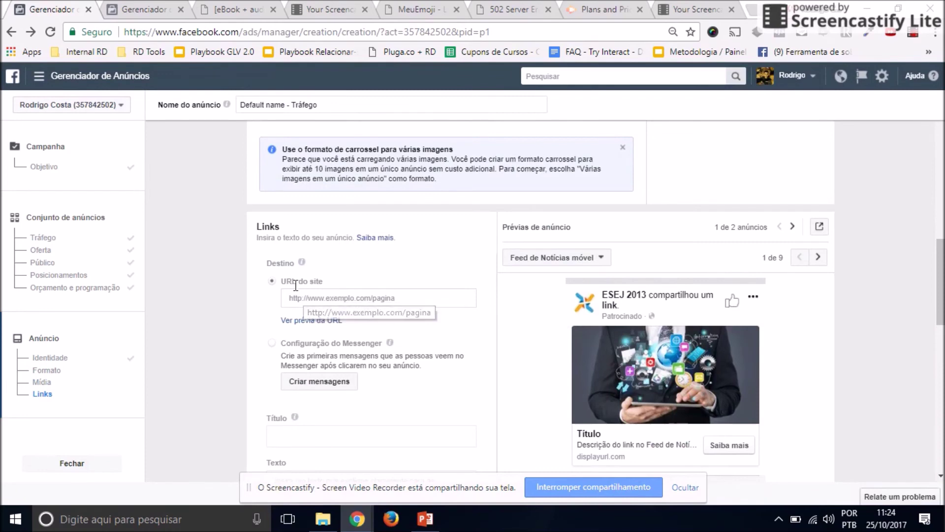
{"action": "left_click", "coordinate": [344, 299]}
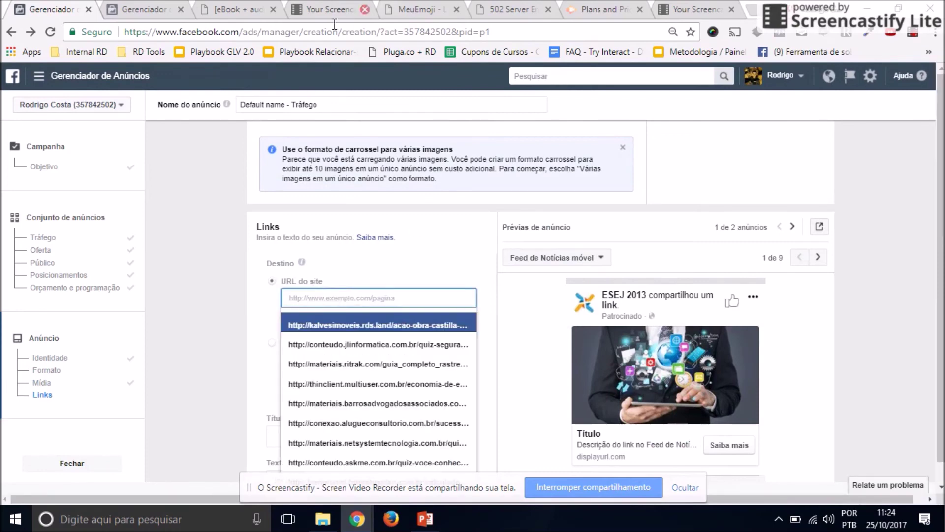
{"action": "left_click", "coordinate": [238, 10]}
{"action": "left_click", "coordinate": [252, 32]}
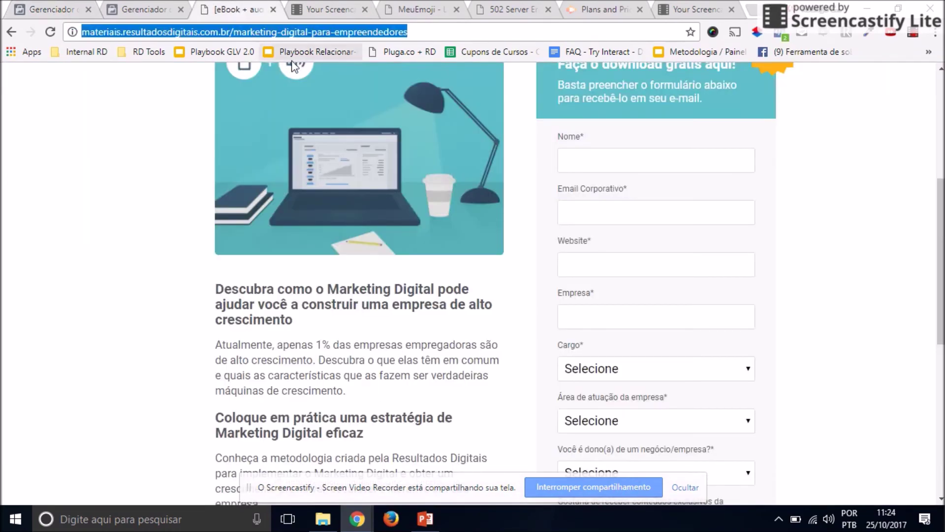
{"action": "left_click", "coordinate": [35, 9]}
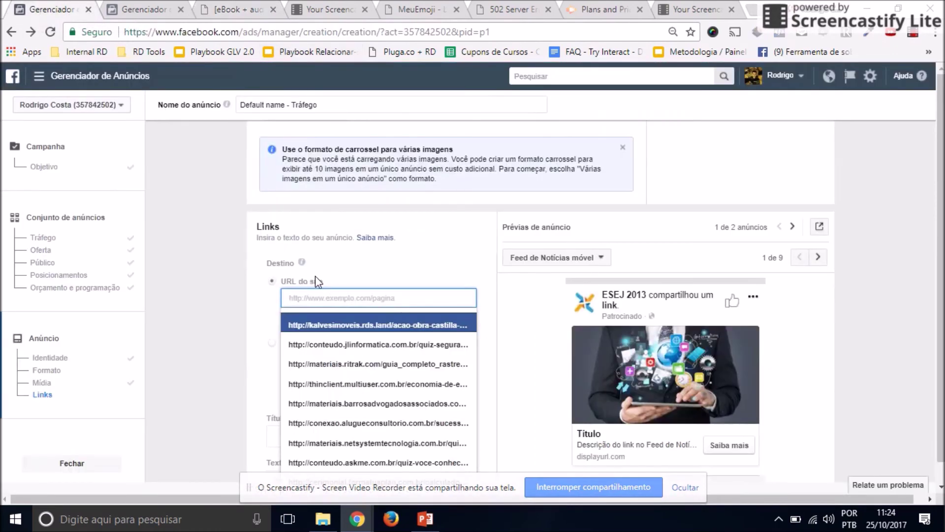
{"action": "key", "text": "ctrl+v"}
{"action": "left_click", "coordinate": [428, 270]}
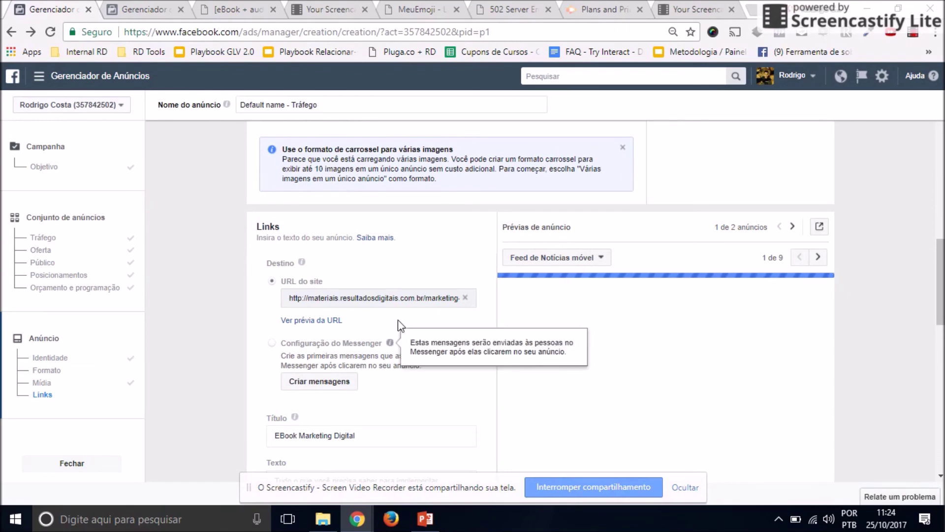
Preview the ad in the desktop news feed placement (Feed de Notícias do desktop).
{"action": "scroll", "coordinate": [401, 325], "scroll_direction": "down", "scroll_amount": 3}
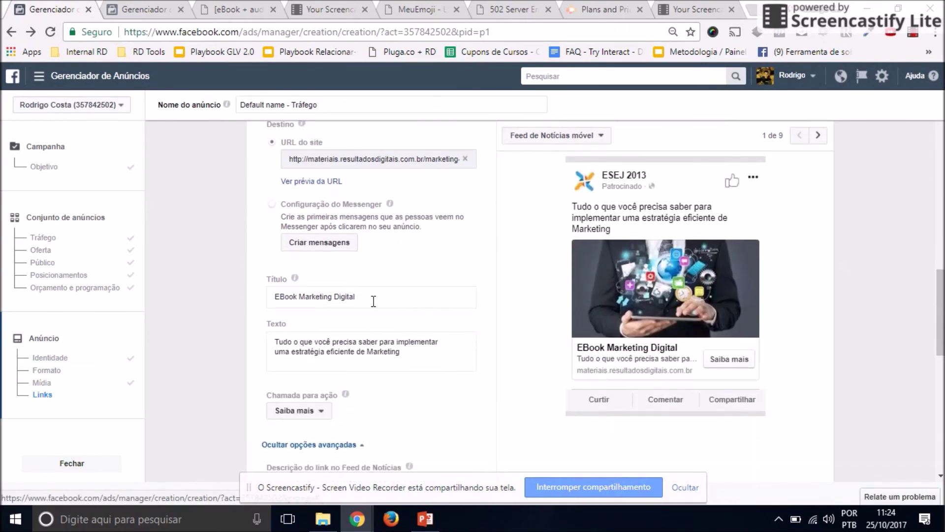
{"action": "left_click", "coordinate": [585, 136]}
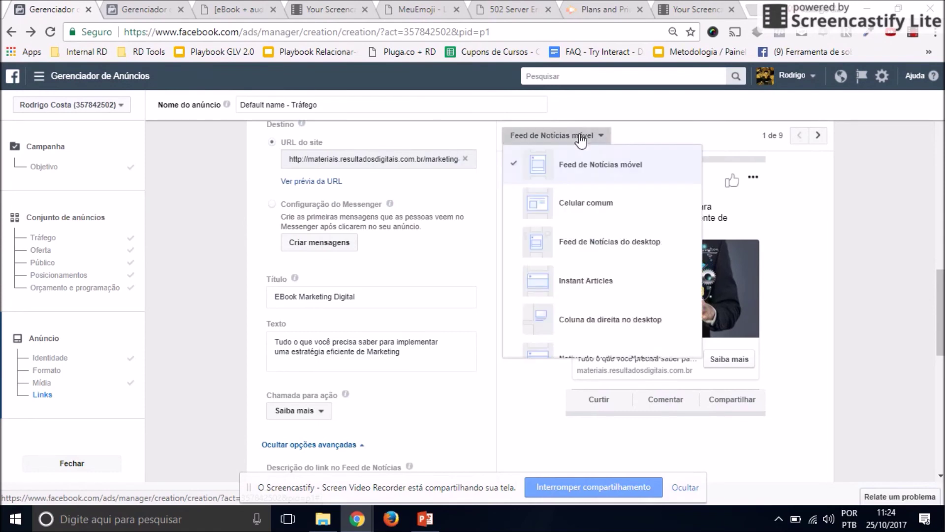
{"action": "left_click", "coordinate": [606, 238]}
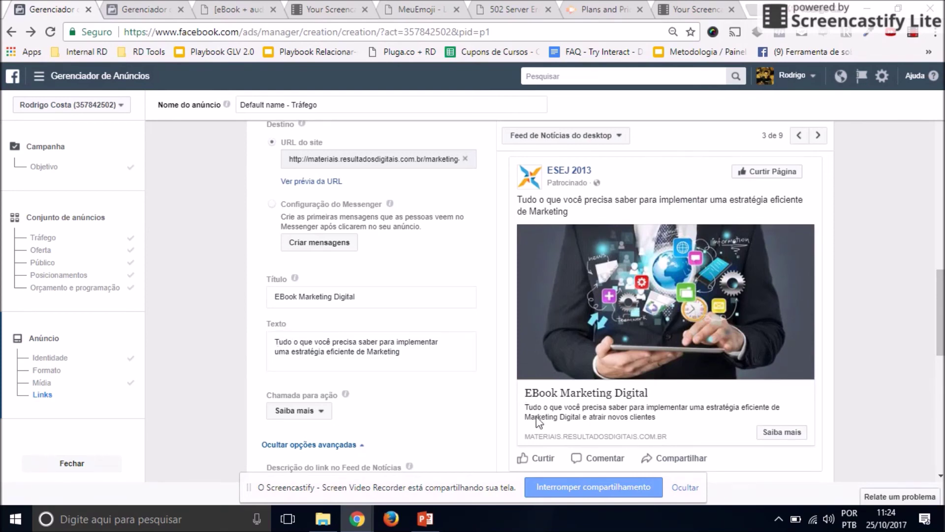
Replace the ad title with "[eBook] Marketing digital para Empreendores".
{"action": "scroll", "coordinate": [374, 429], "scroll_direction": "down", "scroll_amount": 2}
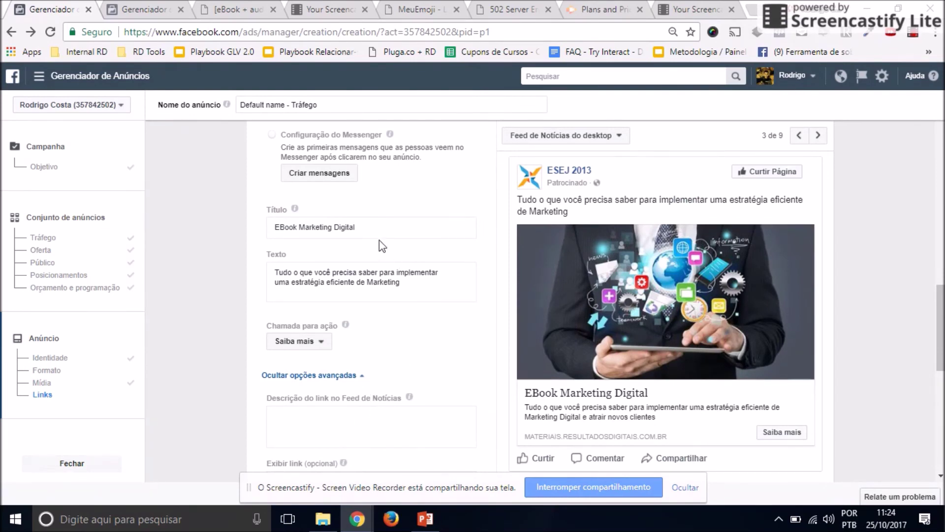
{"action": "left_click", "coordinate": [361, 227]}
{"action": "left_click_drag", "start_coordinate": [361, 227], "coordinate": [167, 234]}
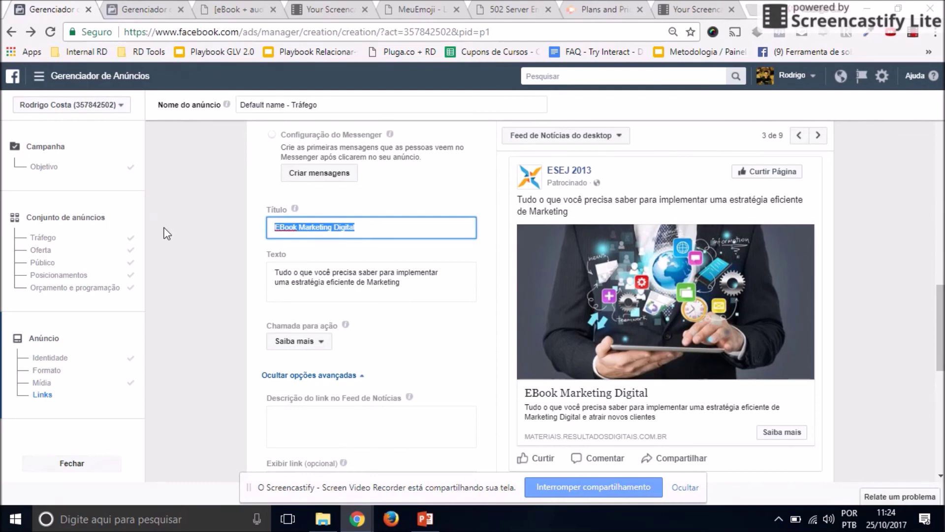
{"action": "type", "text": "[E"}
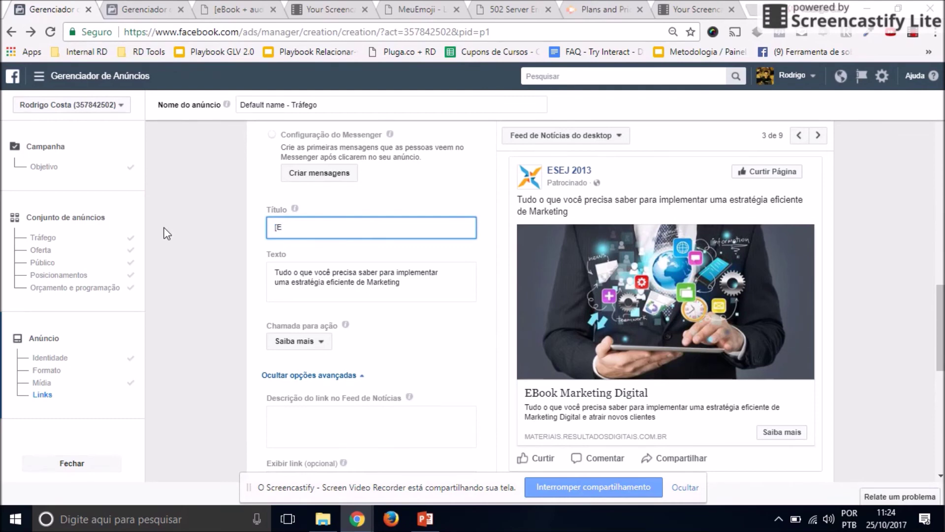
{"action": "type", "text": "Book] M"}
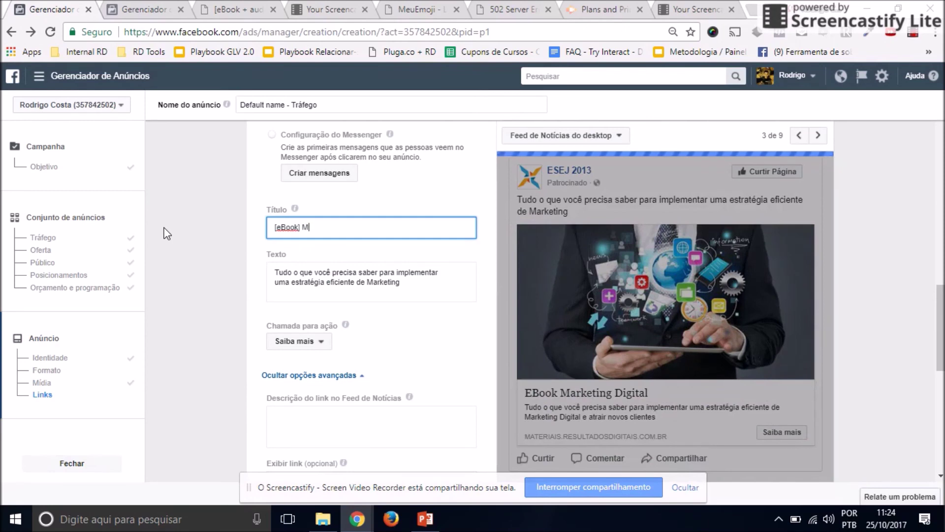
{"action": "type", "text": "arketing digital para "}
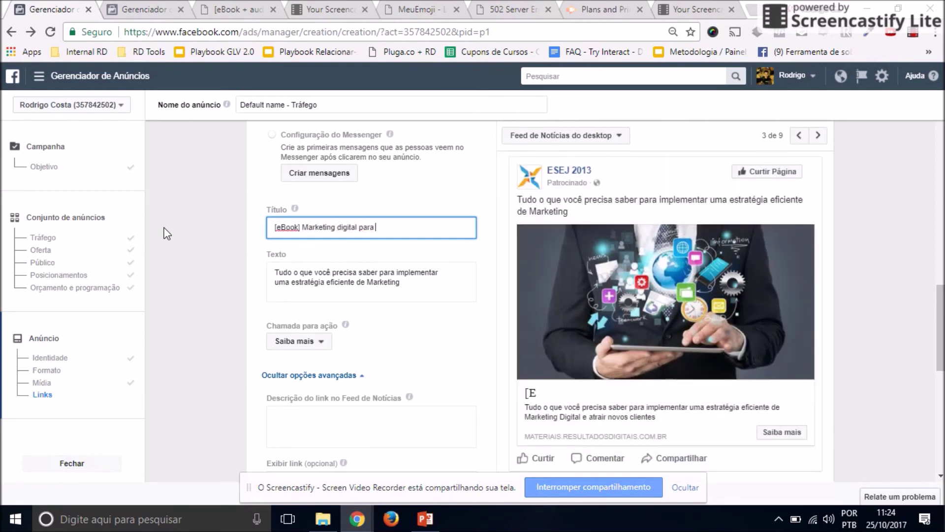
{"action": "type", "text": "Empreendores"}
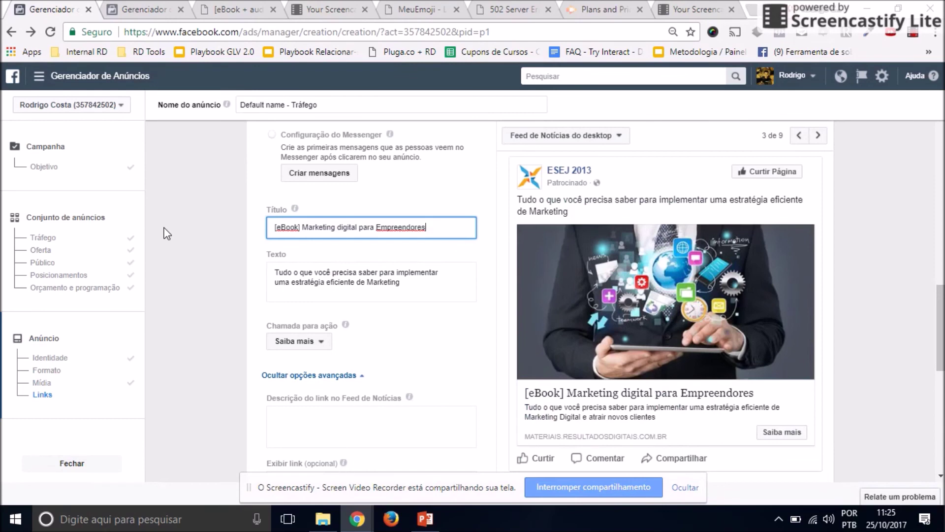
Replace the ad text with "Você está empreendendo e tem dúvida de como implementar o marketing digital em seu negócio?".
{"action": "left_click_drag", "start_coordinate": [417, 283], "coordinate": [227, 259]}
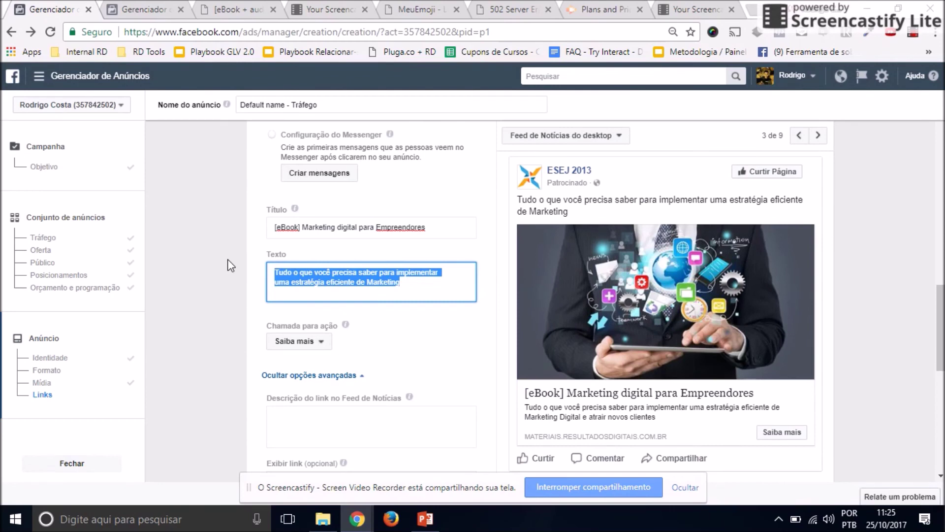
{"action": "type", "text": "Você "}
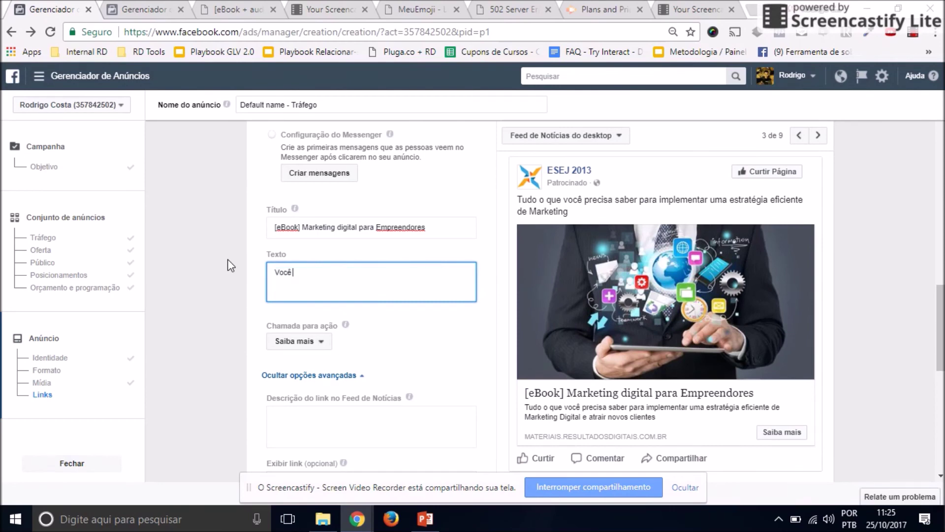
{"action": "type", "text": "está empreendendo e tem dúvi"}
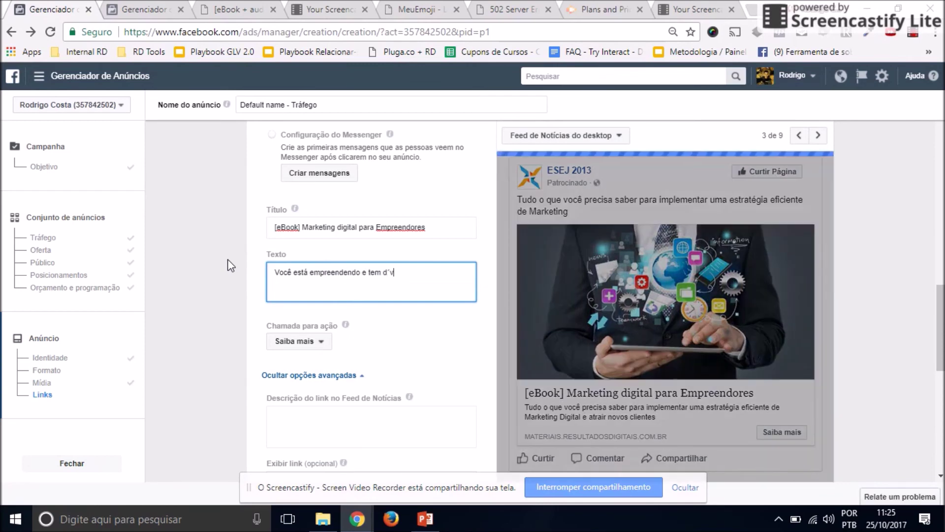
{"action": "type", "text": "da de como impment"}
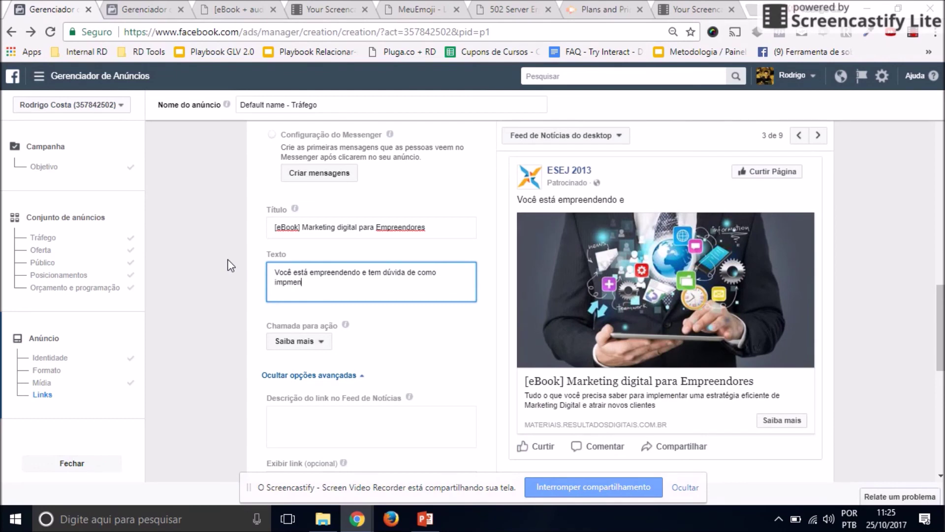
{"action": "key", "text": "BackSpace"}
{"action": "key", "text": "BackSpace"}
{"action": "key", "text": "BackSpace"}
{"action": "key", "text": "BackSpace"}
{"action": "key", "text": "BackSpace"}
{"action": "type", "text": "plementar "}
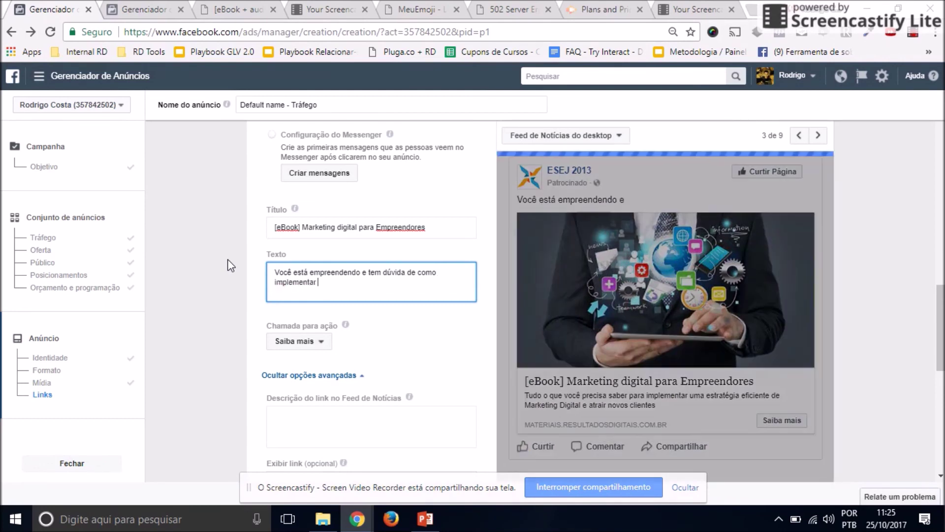
{"action": "type", "text": "o marketing digital em s"}
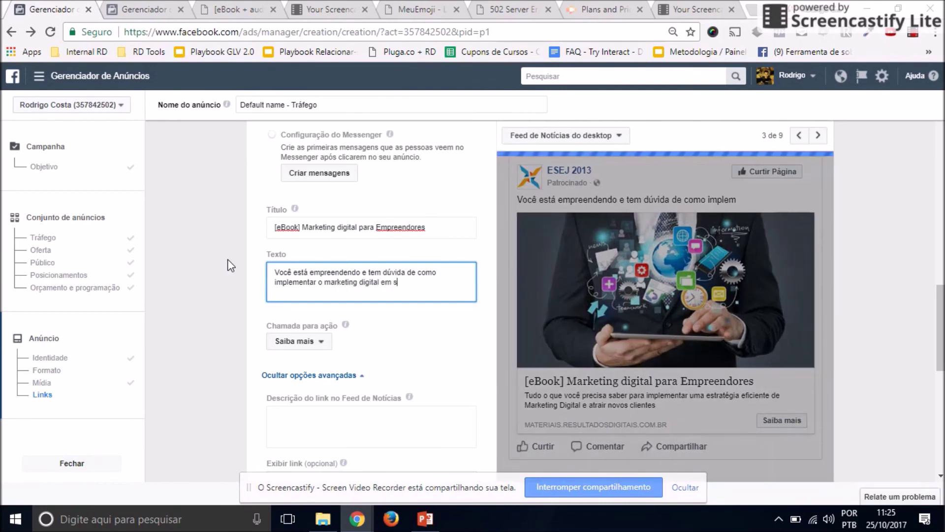
{"action": "type", "text": "eu negócio?"}
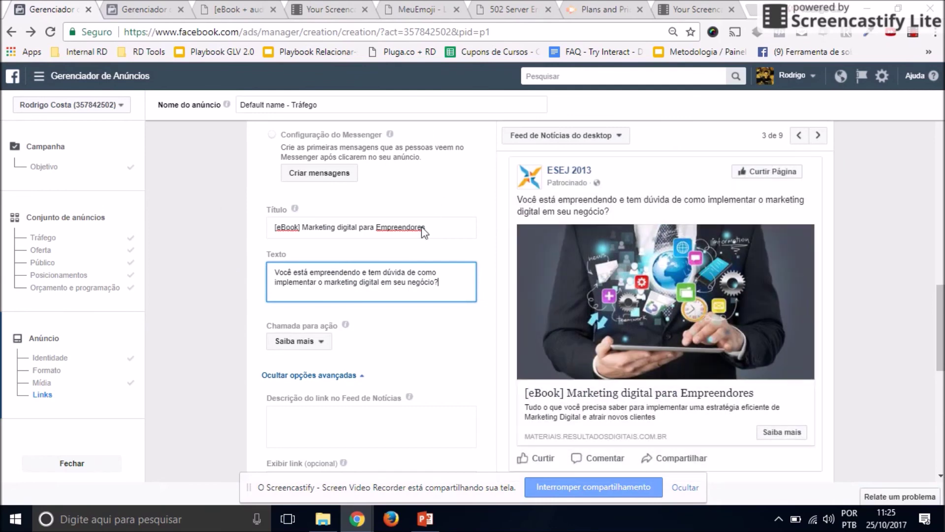
Correct the last word of the ad title to "Empreendedores".
{"action": "left_click", "coordinate": [407, 227]}
{"action": "type", "text": "de"}
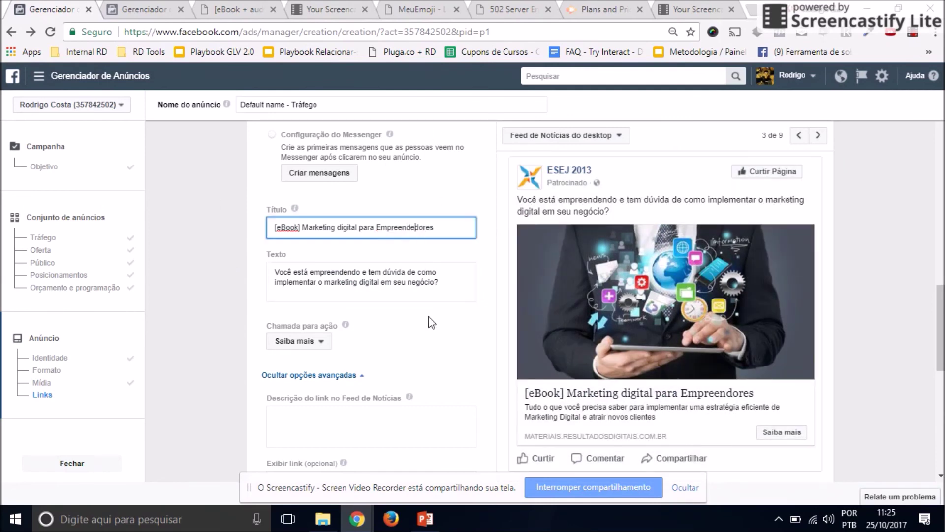
Add a second paragraph to the ad text, after a blank line: "Então tenho um convite para te fazer!".
{"action": "left_click", "coordinate": [437, 292]}
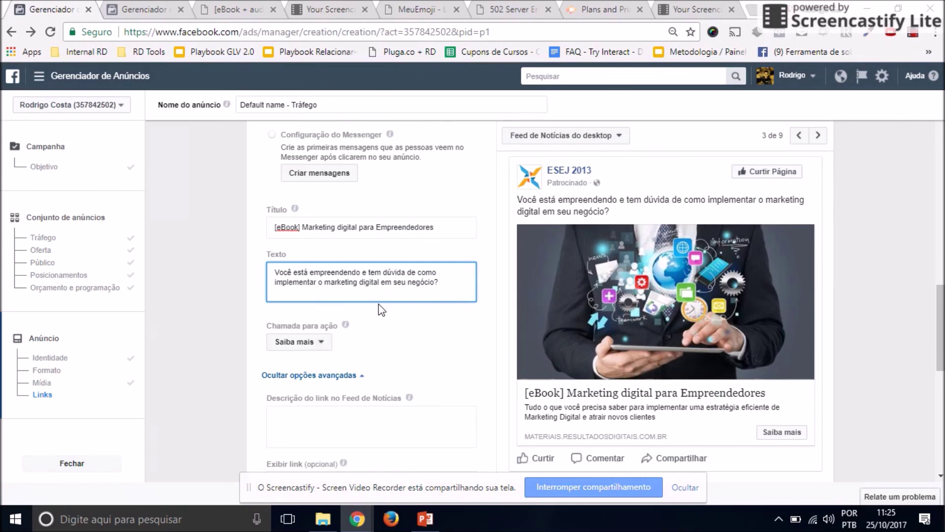
{"action": "key", "text": "Return"}
{"action": "key", "text": "Return"}
{"action": "type", "text": "Então tenho um convite para te fazer"}
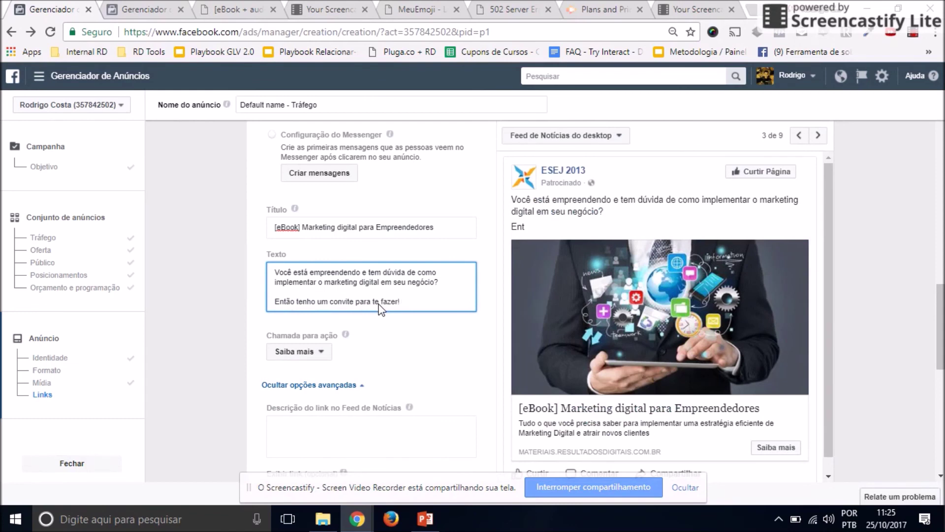
{"action": "type", "text": "!"}
Add a third paragraph to the ad text: "Descubra, neste ebook gratuito, o passo a passo de como implantar o marketing seu negócio de forma simples e prática".
{"action": "key", "text": "Return"}
{"action": "key", "text": "Return"}
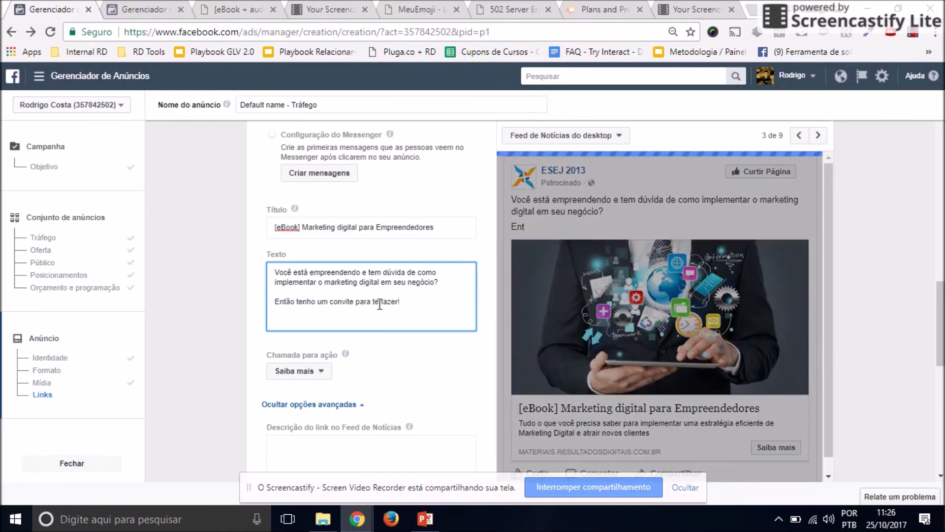
{"action": "type", "text": "Descubra, neste ebook g"}
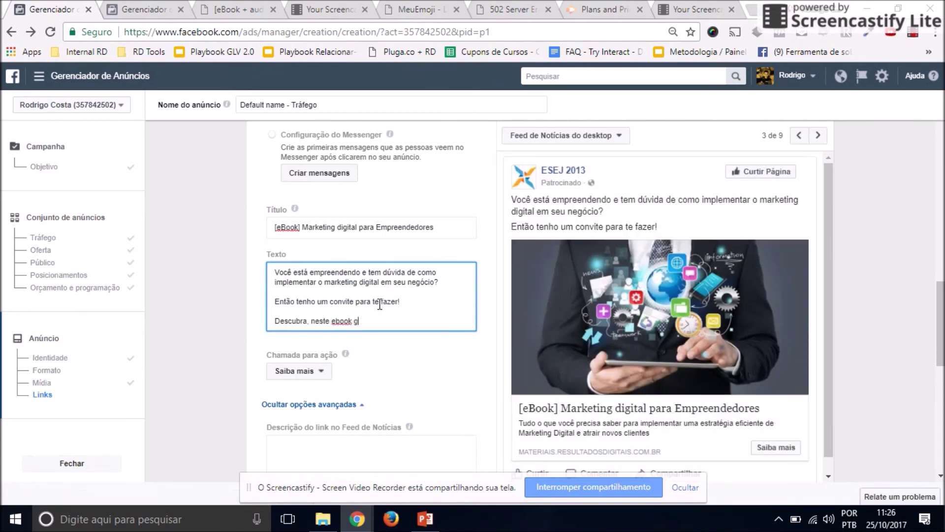
{"action": "type", "text": "ratuito, o passo a passo de como"}
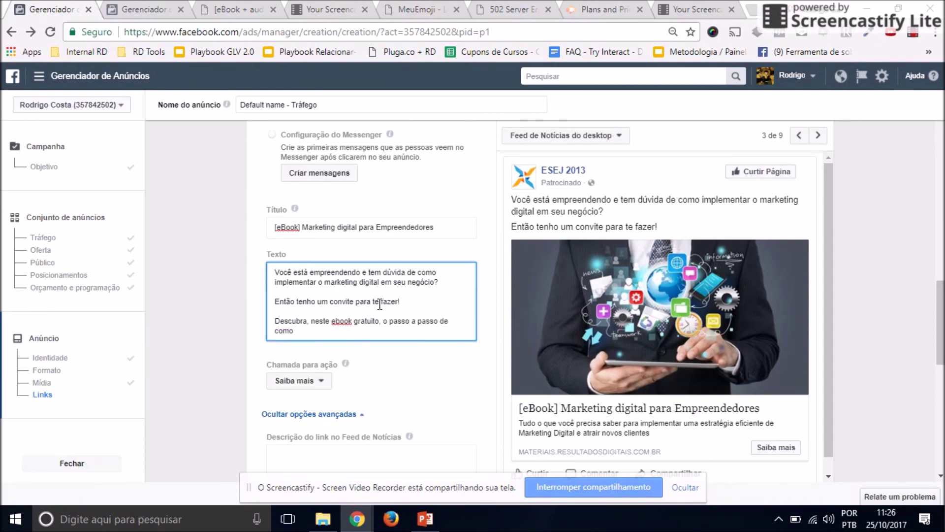
{"action": "type", "text": " impla"}
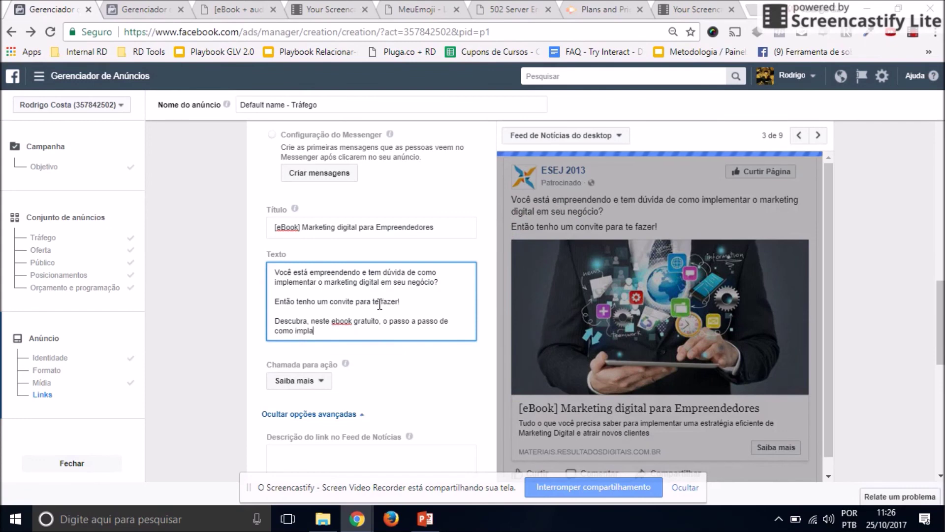
{"action": "type", "text": "ntar o marketing s"}
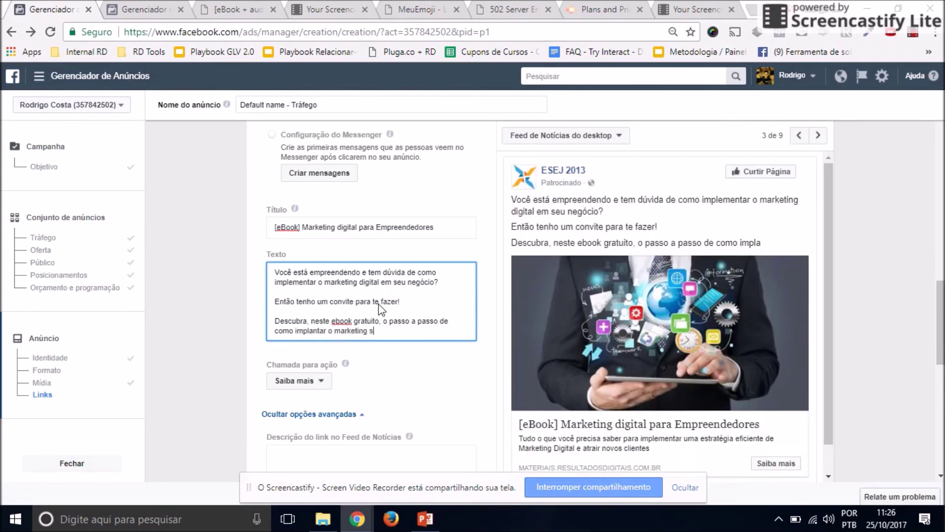
{"action": "type", "text": "eu negócio de forma simples e prática"}
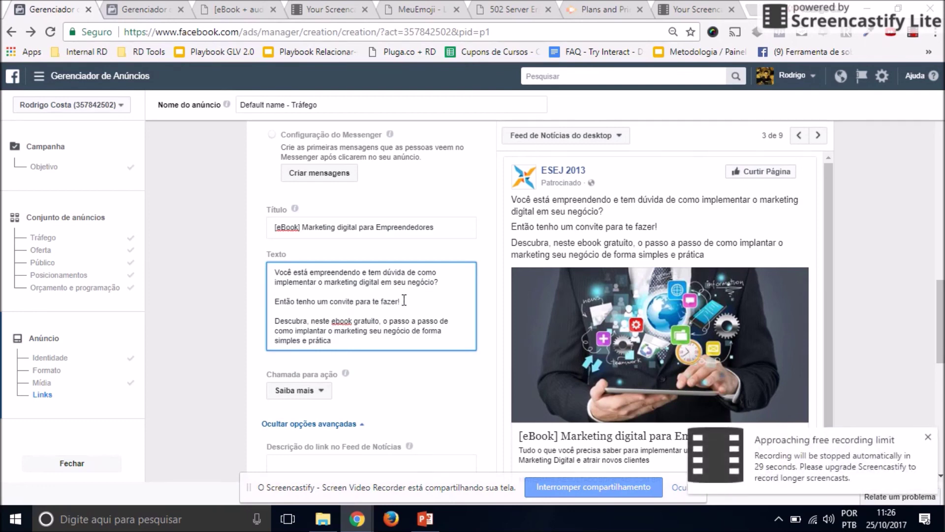
Set the ad's call to action to Baixar and check the button in the desktop news feed preview.
{"action": "scroll", "coordinate": [435, 290], "scroll_direction": "down", "scroll_amount": 1}
{"action": "scroll", "coordinate": [436, 291], "scroll_direction": "down", "scroll_amount": 1}
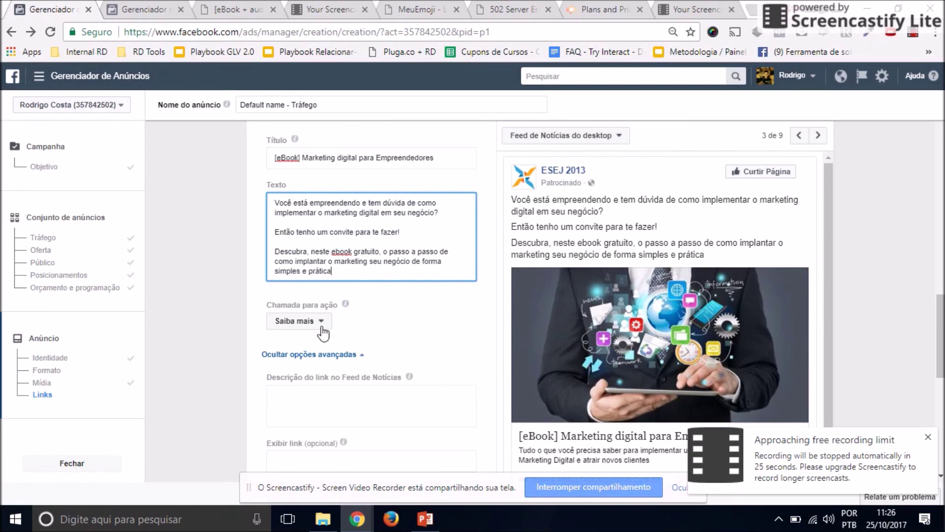
{"action": "left_click", "coordinate": [928, 437]}
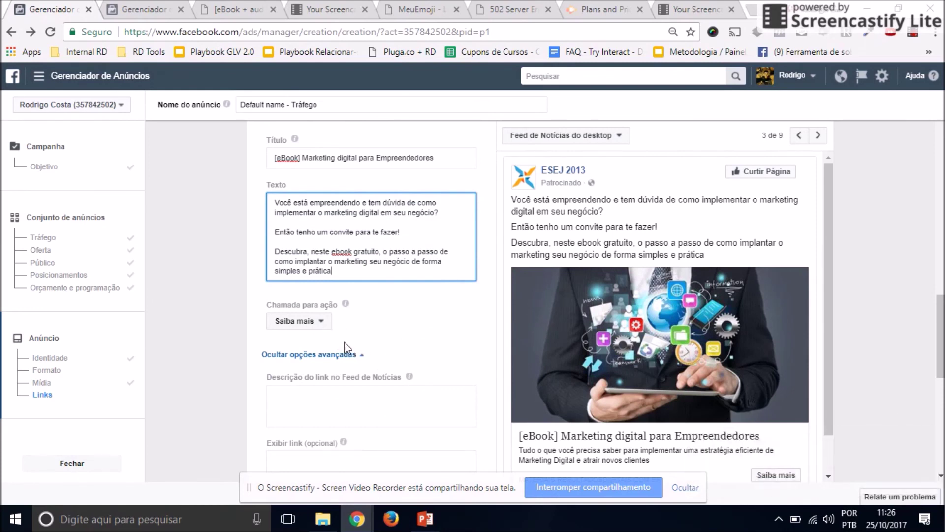
{"action": "scroll", "coordinate": [344, 341], "scroll_direction": "down", "scroll_amount": 3}
{"action": "scroll", "coordinate": [832, 330], "scroll_direction": "down", "scroll_amount": 3}
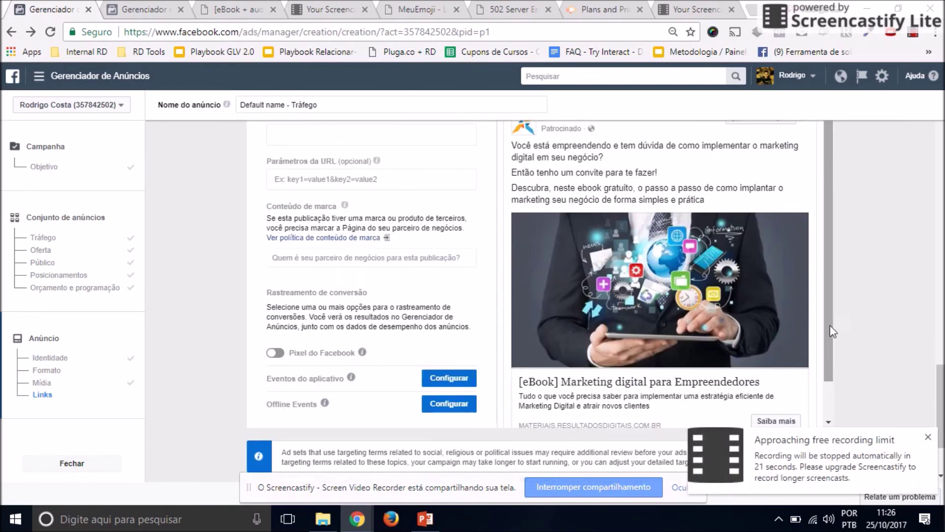
{"action": "scroll", "coordinate": [824, 304], "scroll_direction": "down", "scroll_amount": 1}
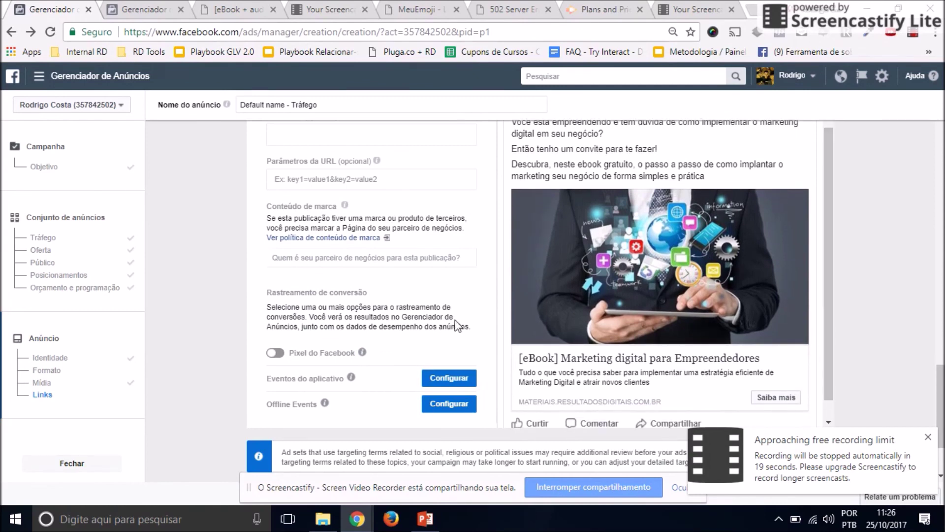
{"action": "scroll", "coordinate": [457, 325], "scroll_direction": "up", "scroll_amount": 4}
{"action": "left_click", "coordinate": [323, 206]}
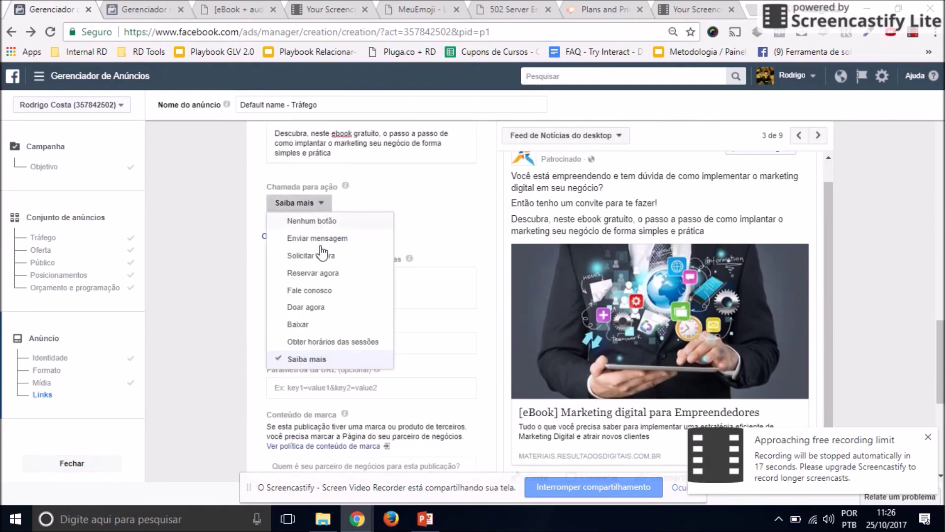
{"action": "left_click", "coordinate": [322, 326]}
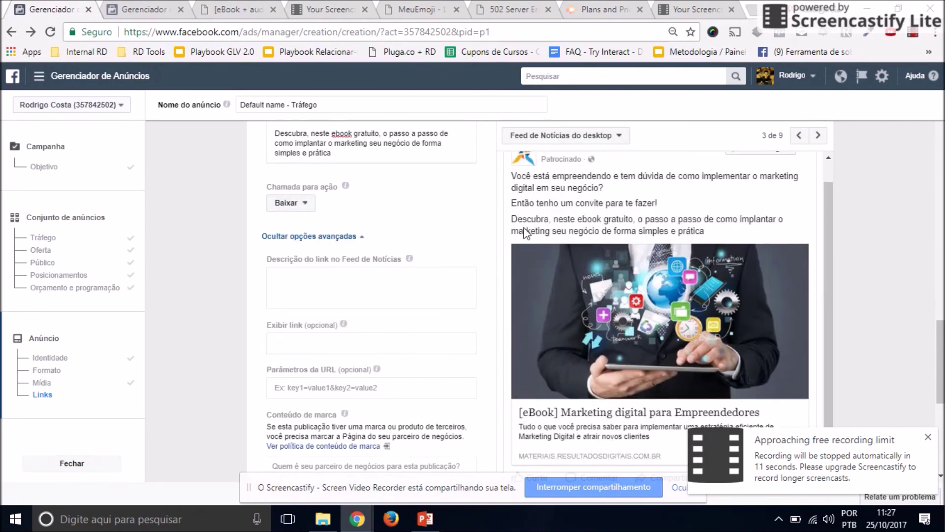
{"action": "left_click", "coordinate": [356, 155]}
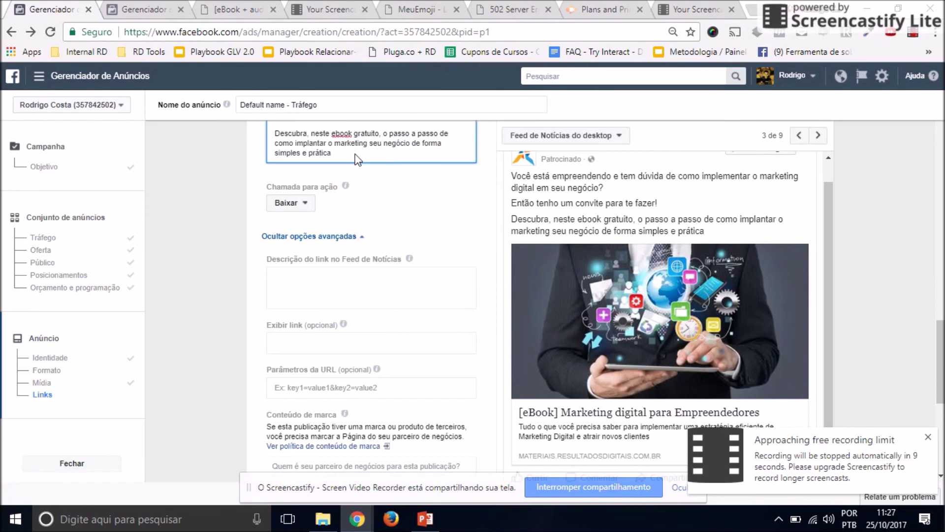
{"action": "scroll", "coordinate": [590, 305], "scroll_direction": "down", "scroll_amount": 3}
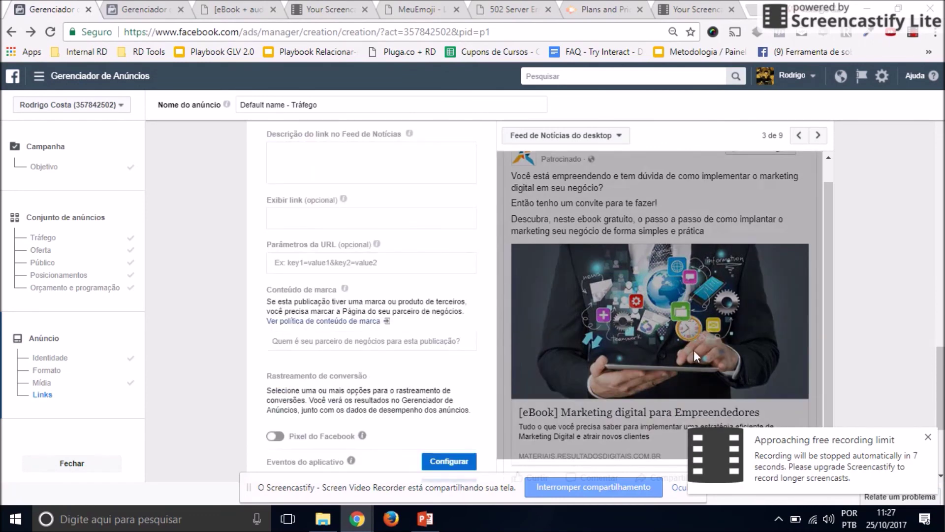
{"action": "scroll", "coordinate": [812, 379], "scroll_direction": "down", "scroll_amount": 4}
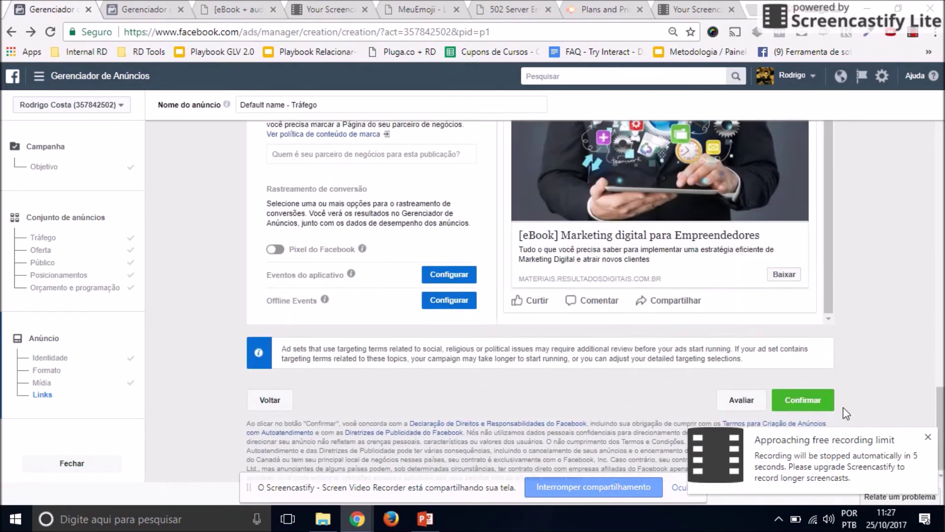